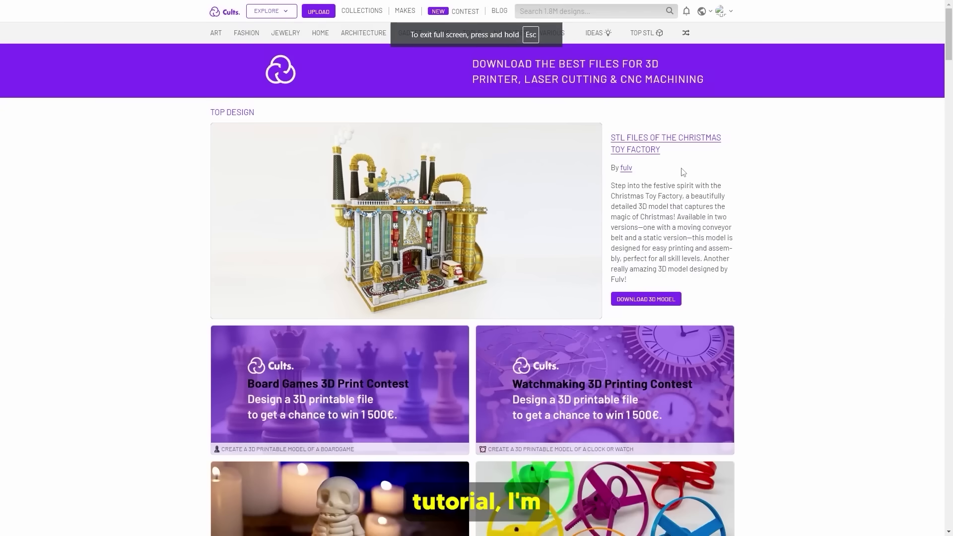
# Scroll the homepage and open the 'Best 3D Printer Files Selection for Halloween' collection.
pyautogui.scroll(-6, 374, 245)
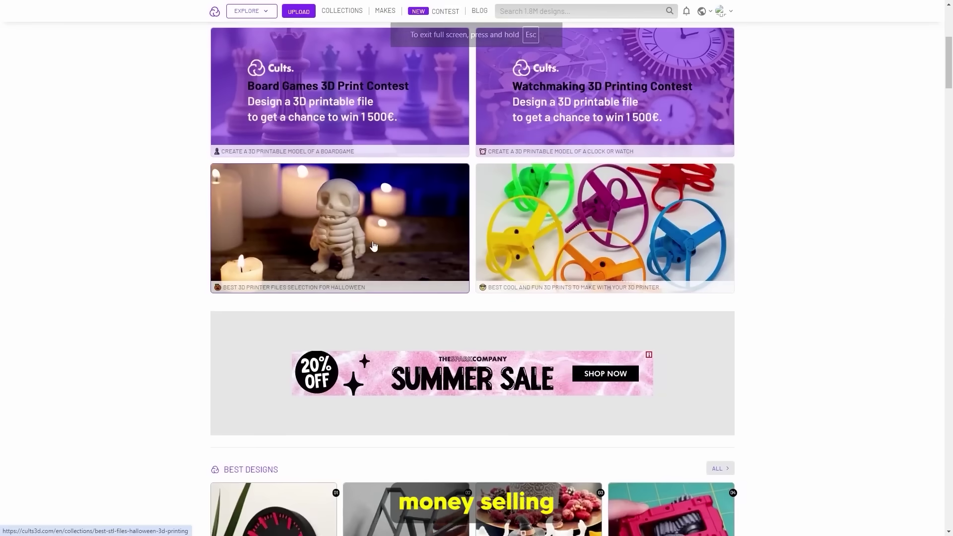
pyautogui.click(373, 245)
# Scroll through the Halloween collection's designs ranked by downloads.
pyautogui.scroll(-4, 493, 351)
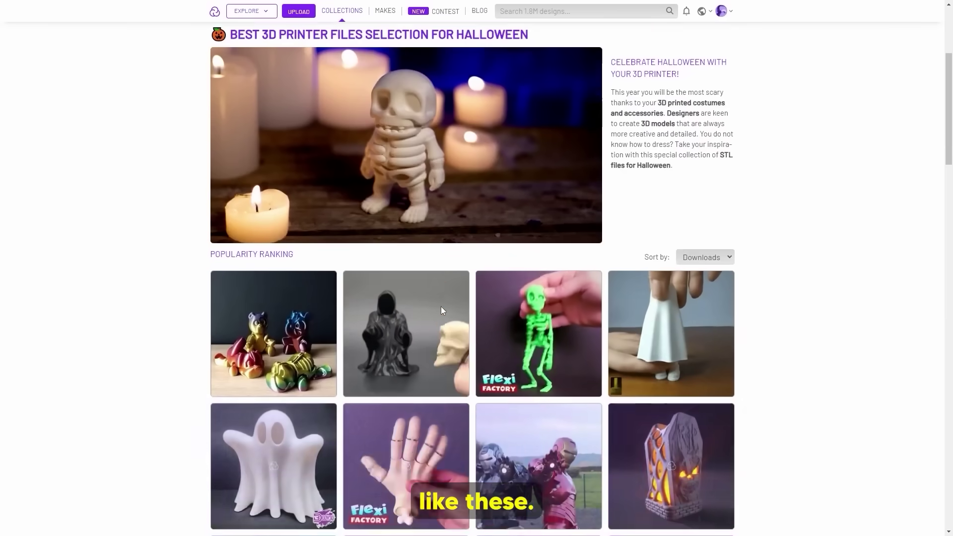
pyautogui.scroll(-3, 443, 311)
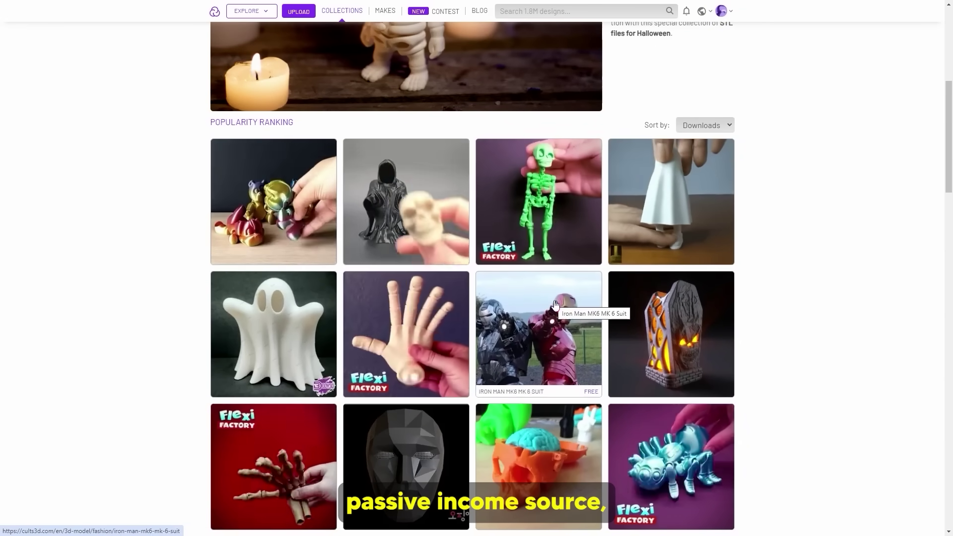
pyautogui.scroll(-1, 643, 299)
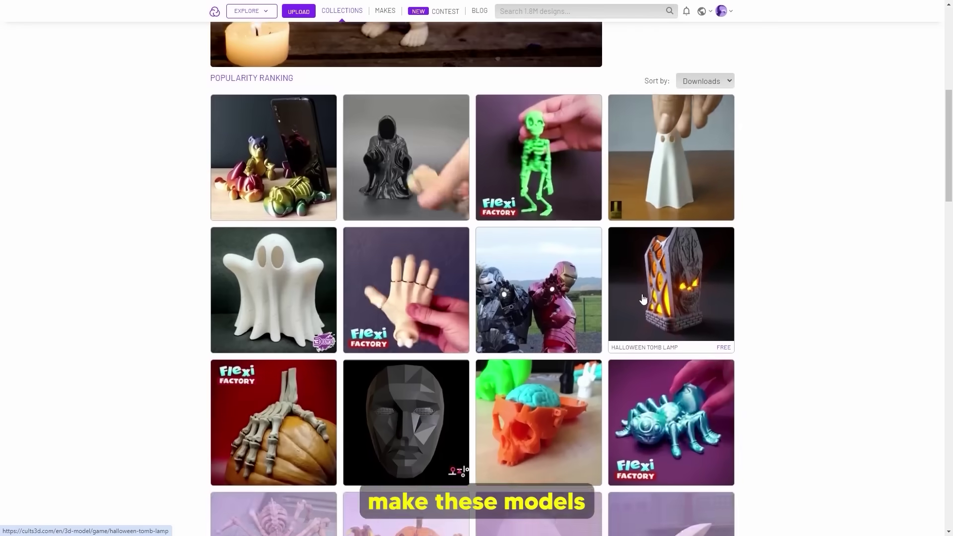
pyautogui.scroll(-1, 643, 298)
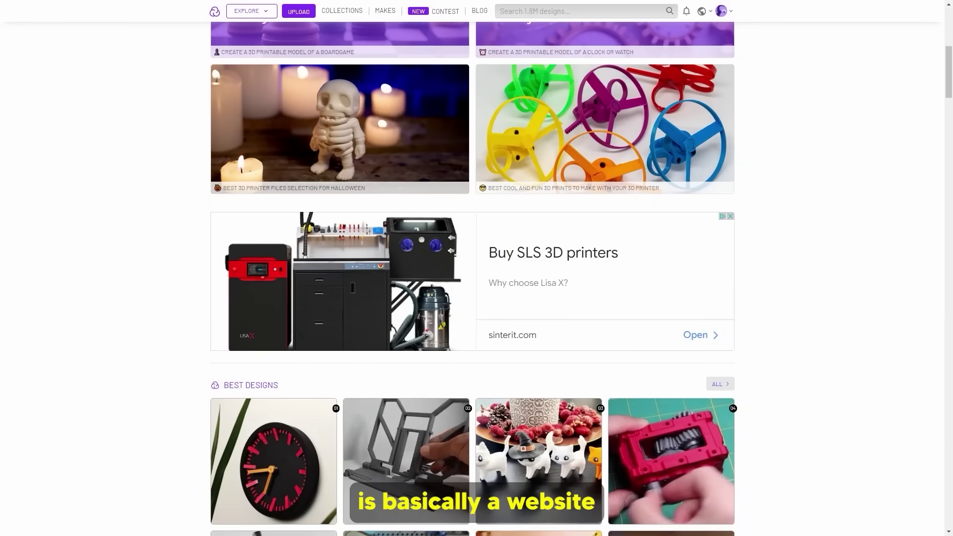
pyautogui.scroll(-2, 615, 189)
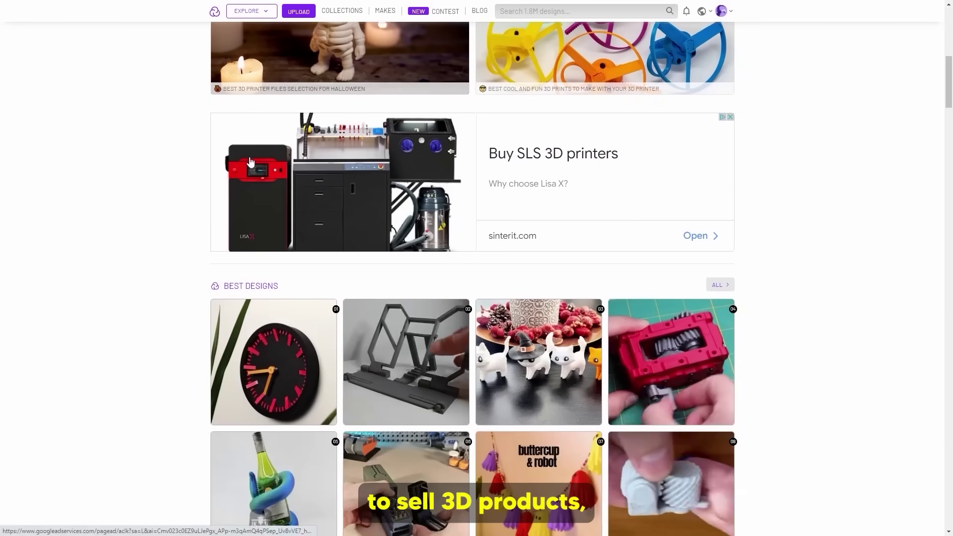
pyautogui.scroll(-2, 307, 226)
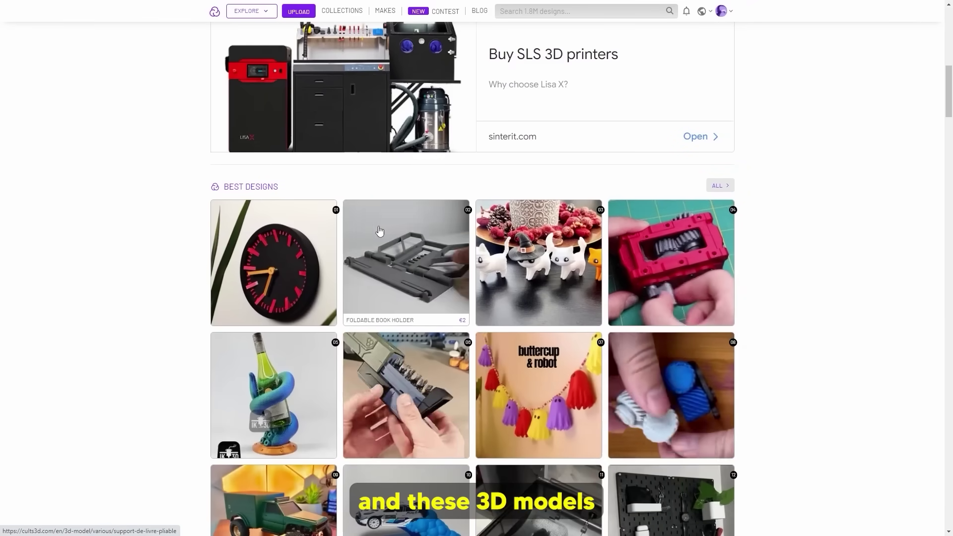
pyautogui.scroll(-2, 418, 224)
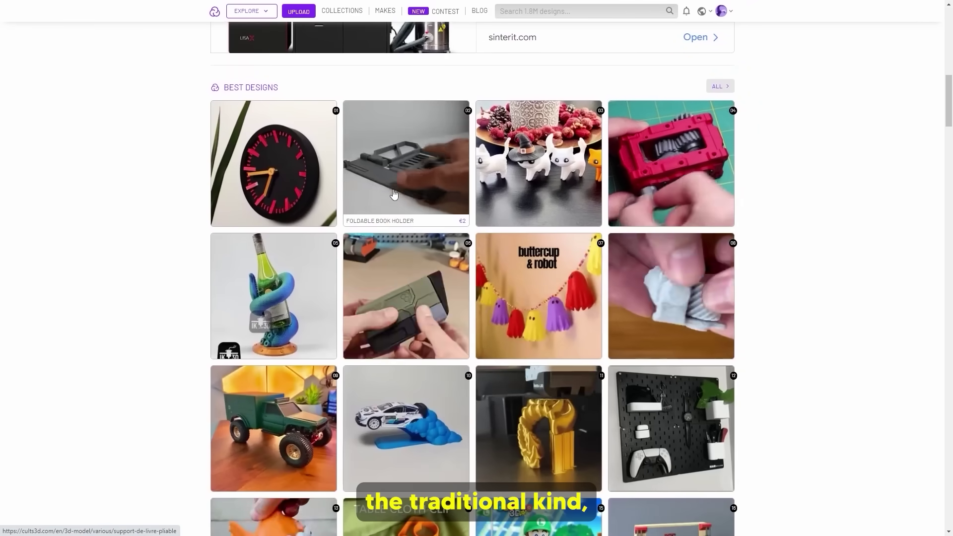
pyautogui.scroll(-1, 420, 189)
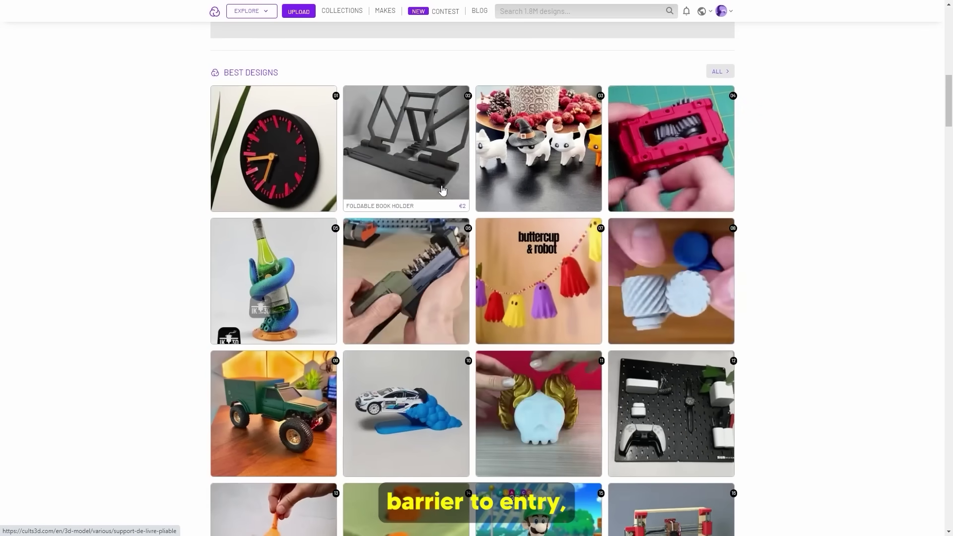
pyautogui.scroll(-3, 536, 214)
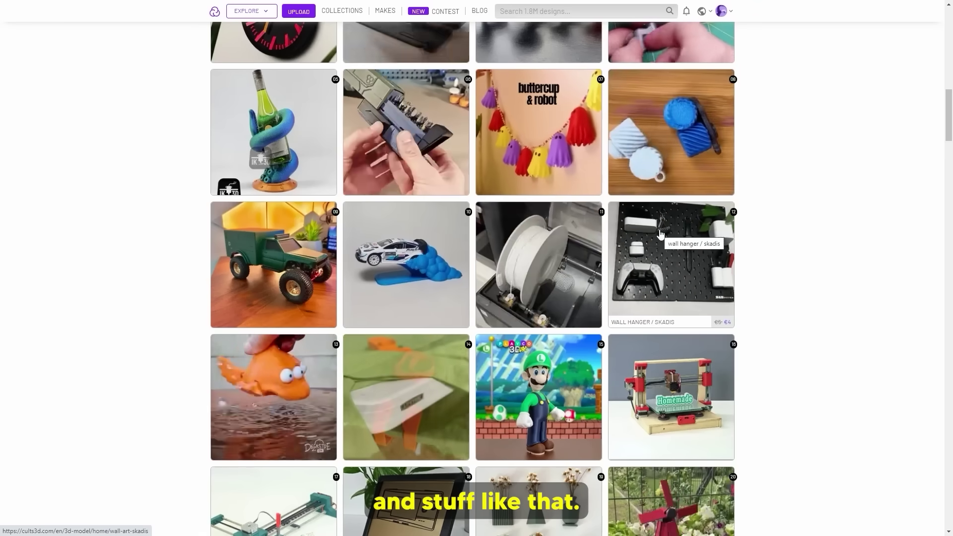
pyautogui.scroll(-3, 416, 249)
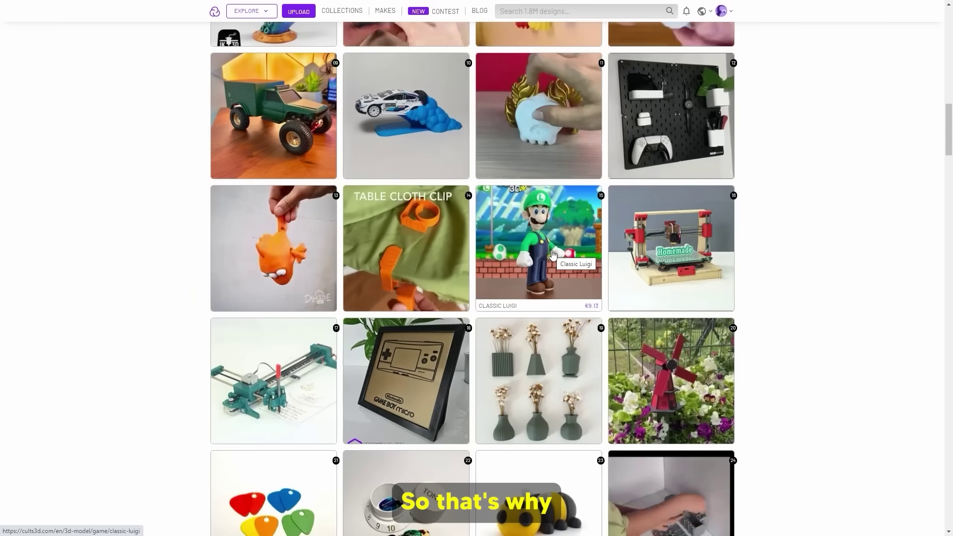
pyautogui.scroll(-3, 552, 254)
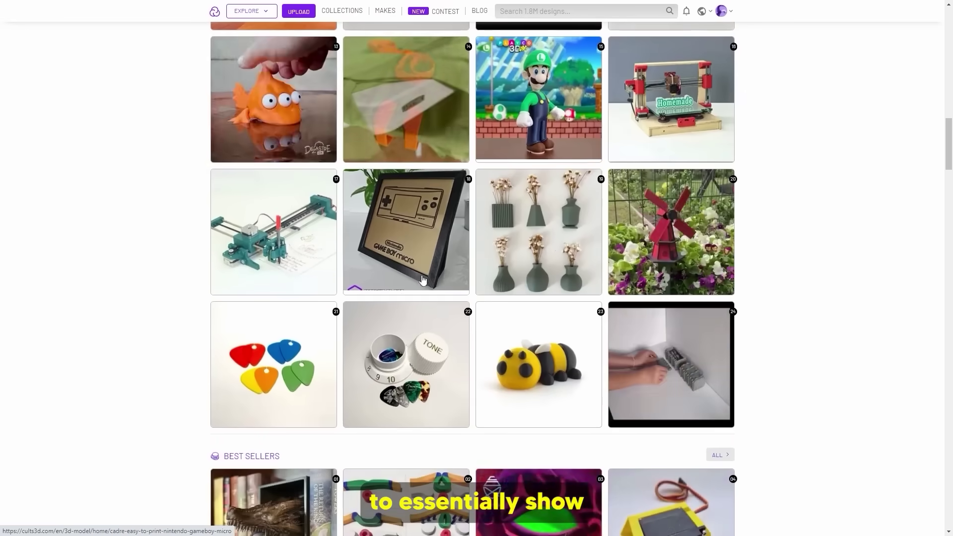
pyautogui.scroll(-4, 520, 247)
pyautogui.scroll(16, 397, 245)
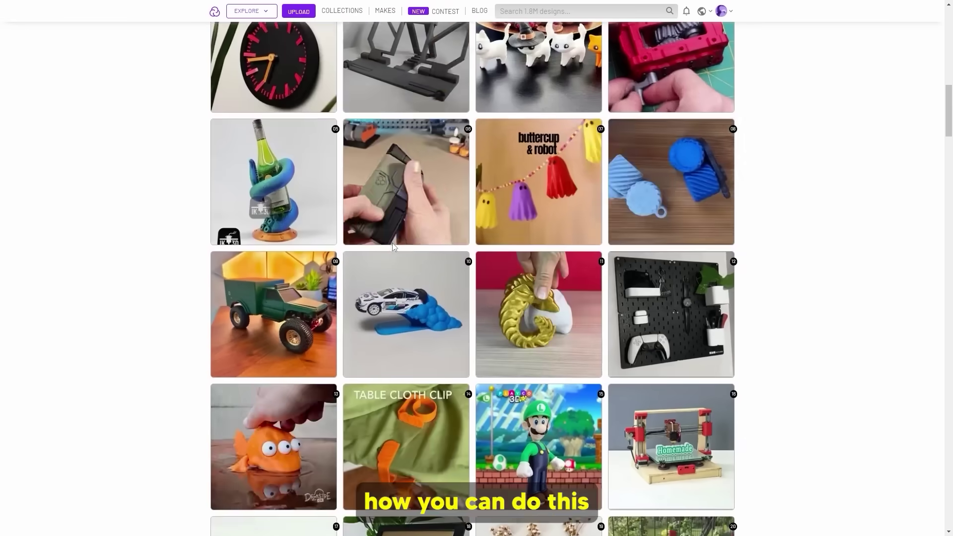
pyautogui.scroll(10, 401, 247)
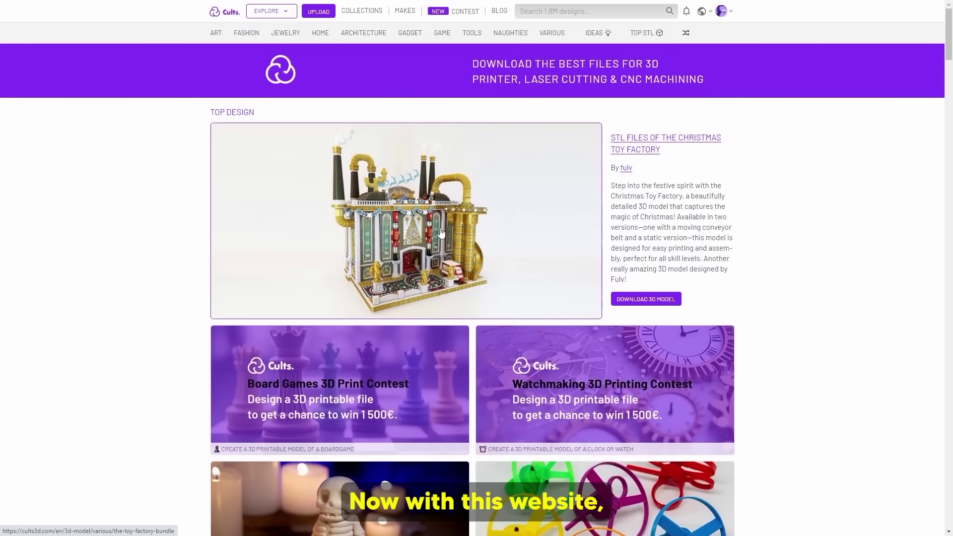
pyautogui.scroll(-15, 518, 170)
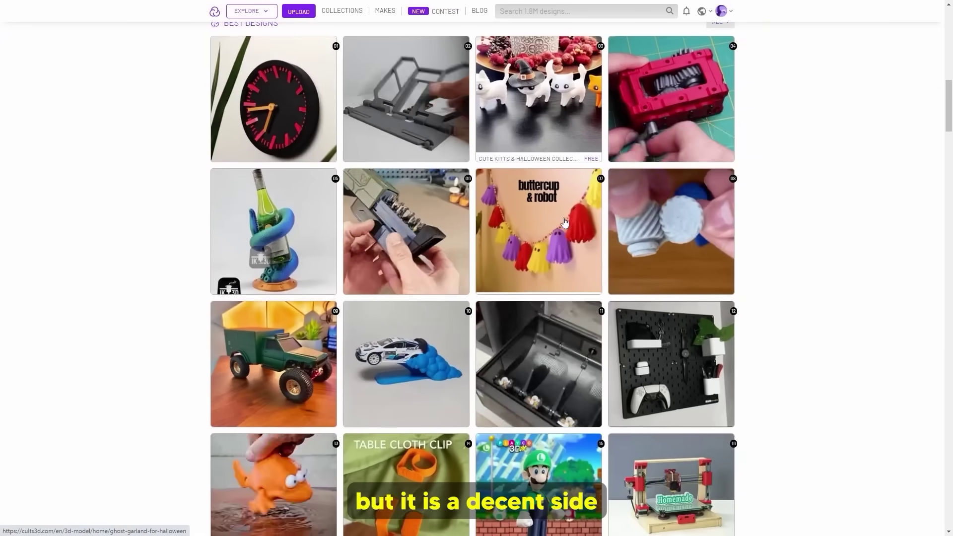
pyautogui.scroll(-4, 597, 137)
pyautogui.scroll(18, 502, 157)
pyautogui.scroll(1, 390, 144)
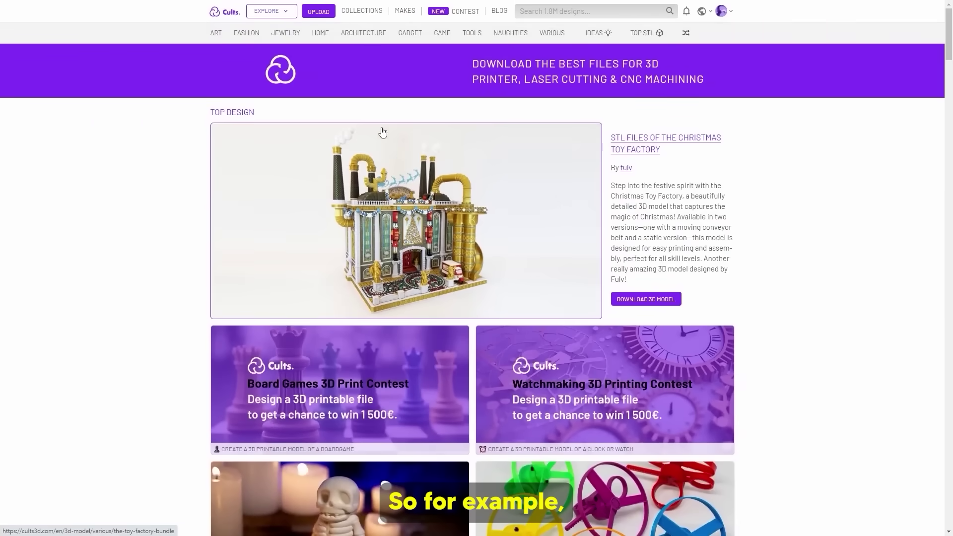
pyautogui.scroll(-20, 476, 214)
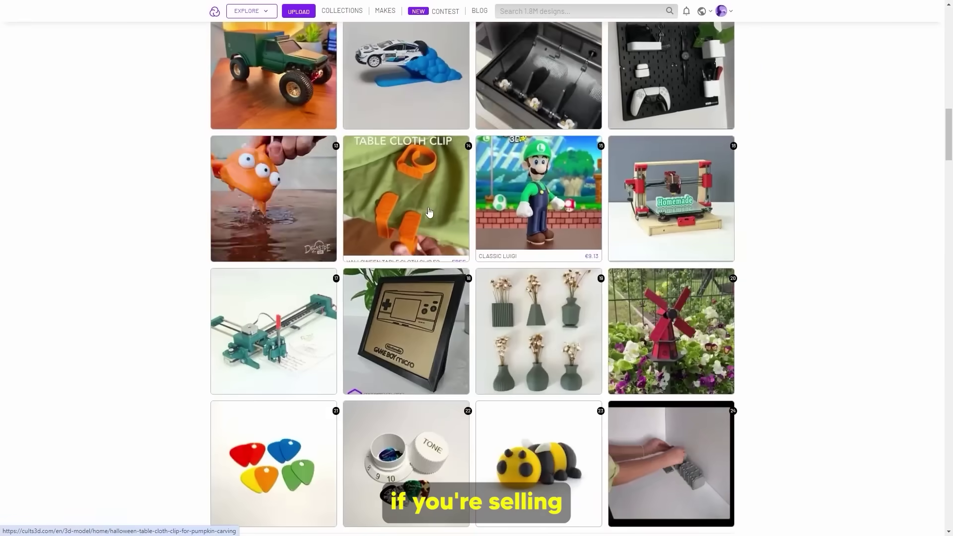
pyautogui.click(539, 198)
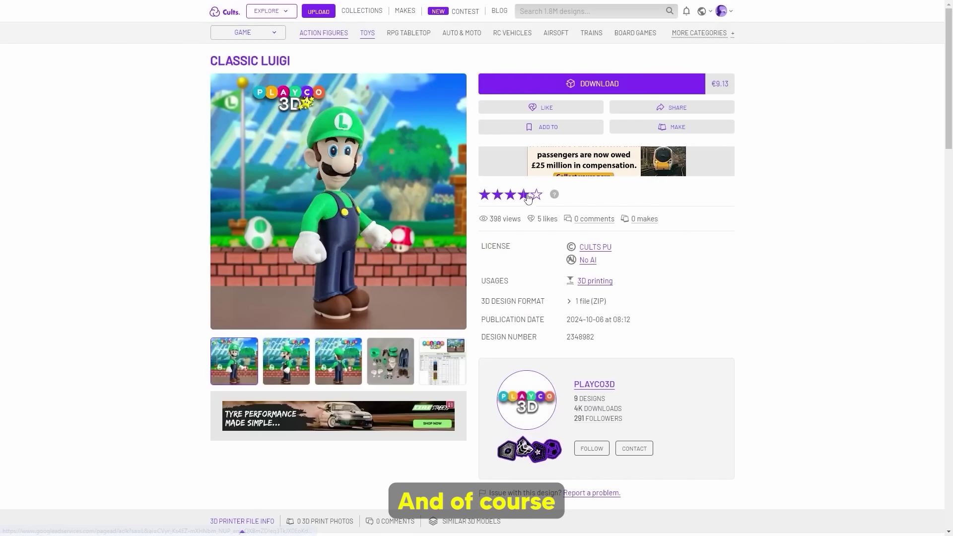
# Expand the Classic Luigi '1 file (ZIP)' list to see its STL files, then collapse it.
pyautogui.scroll(-3, 402, 195)
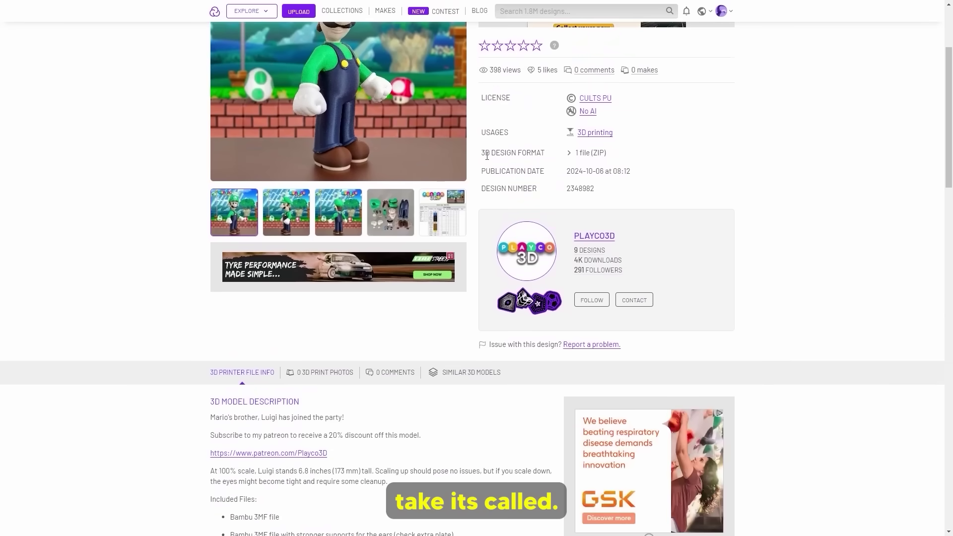
pyautogui.click(570, 156)
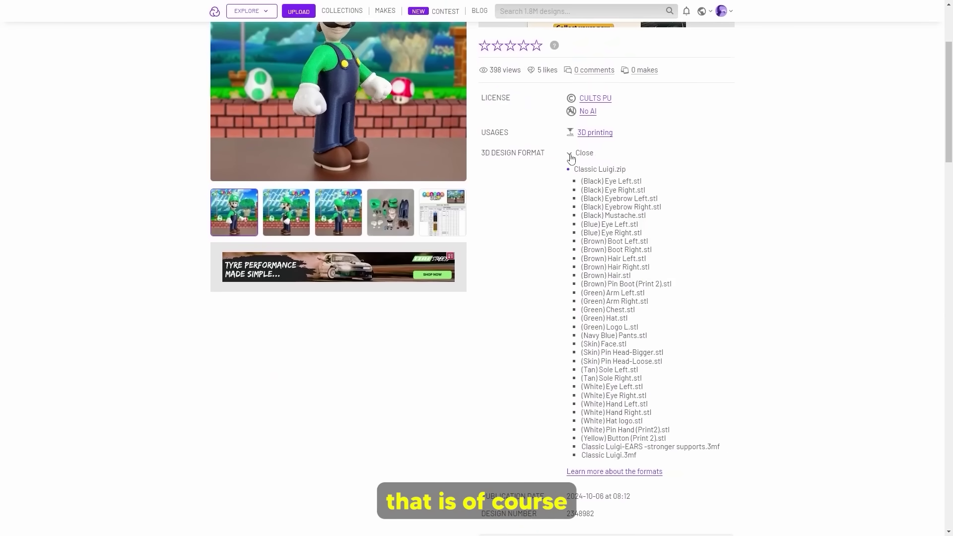
pyautogui.click(571, 156)
pyautogui.scroll(3, 656, 151)
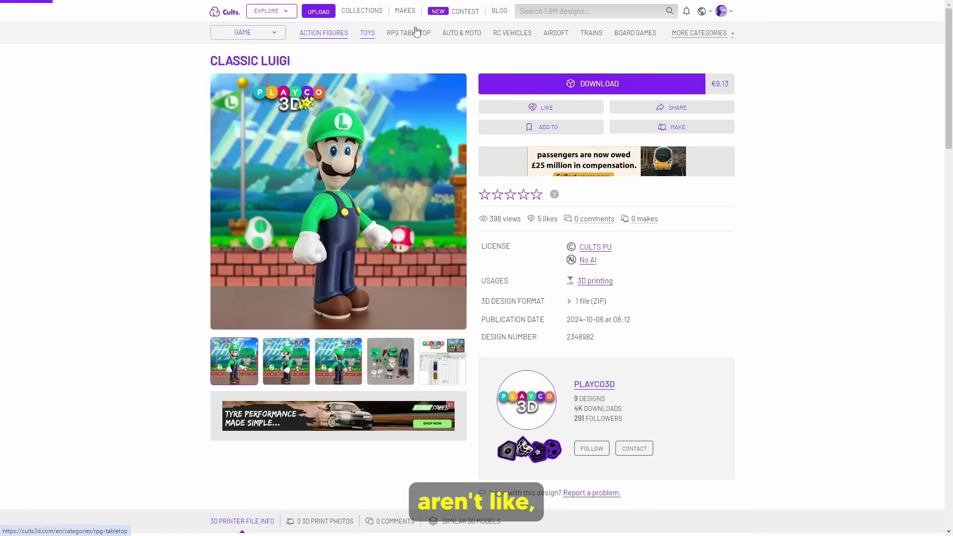
pyautogui.scroll(-1, 556, 284)
# Browse the RPG Tabletop subcategory's grid of best tabletop designs.
pyautogui.scroll(-3, 555, 282)
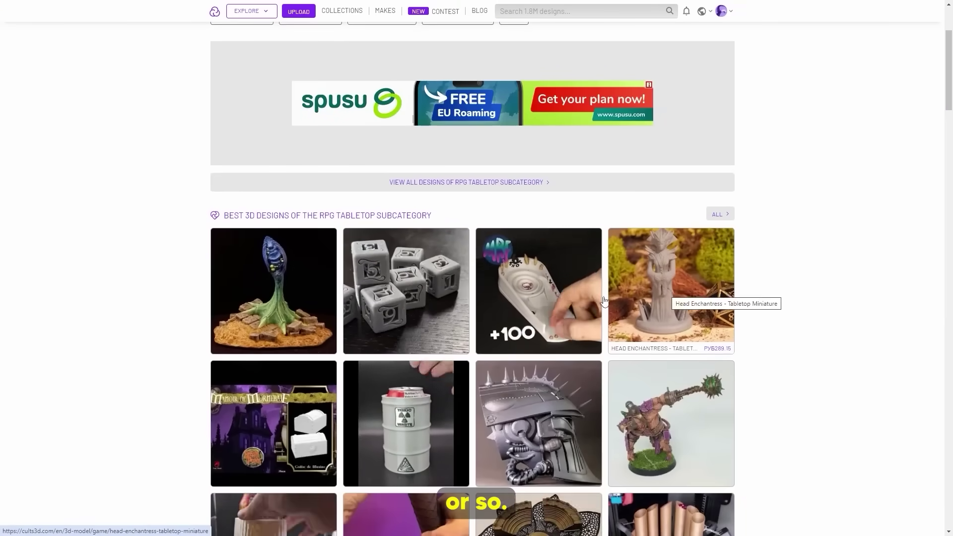
pyautogui.scroll(3, 257, 114)
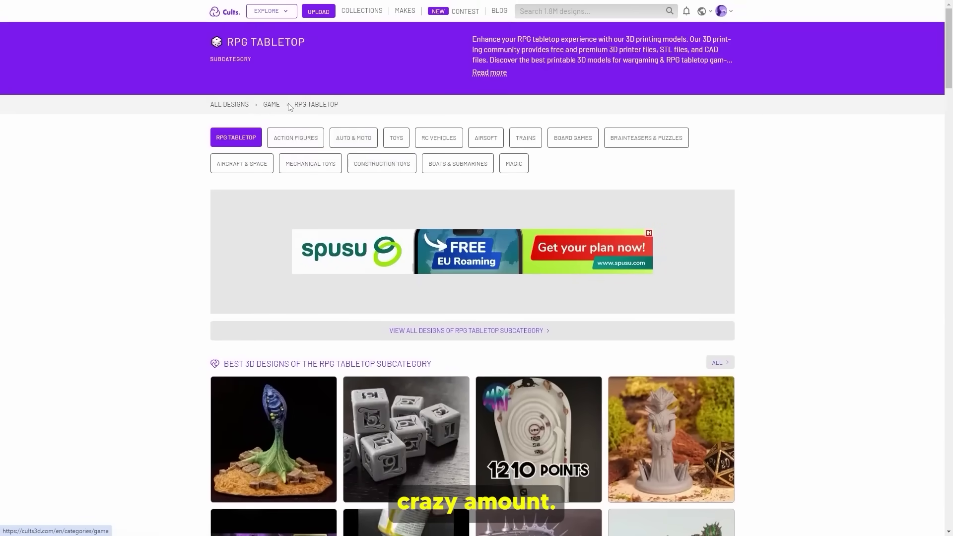
pyautogui.scroll(-6, 407, 260)
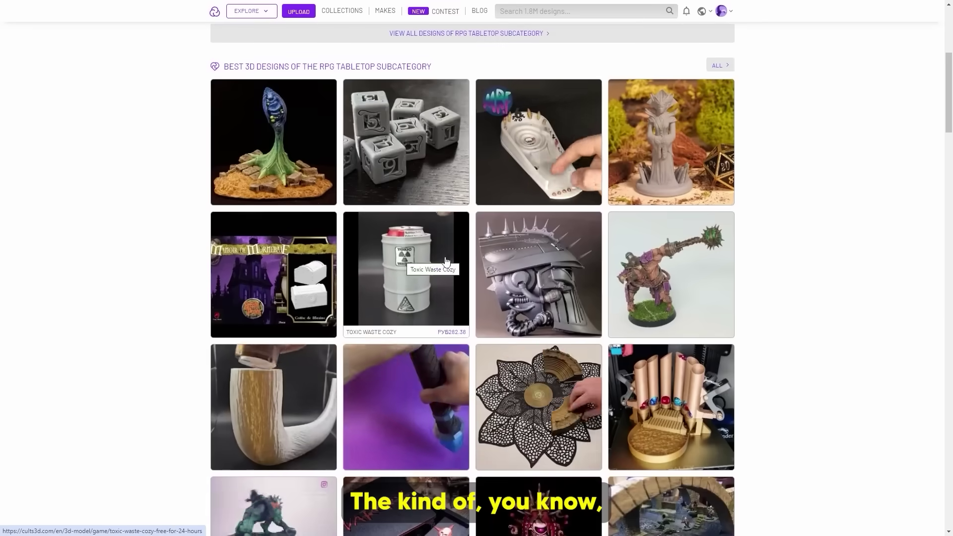
pyautogui.scroll(-5, 496, 223)
pyautogui.scroll(11, 511, 171)
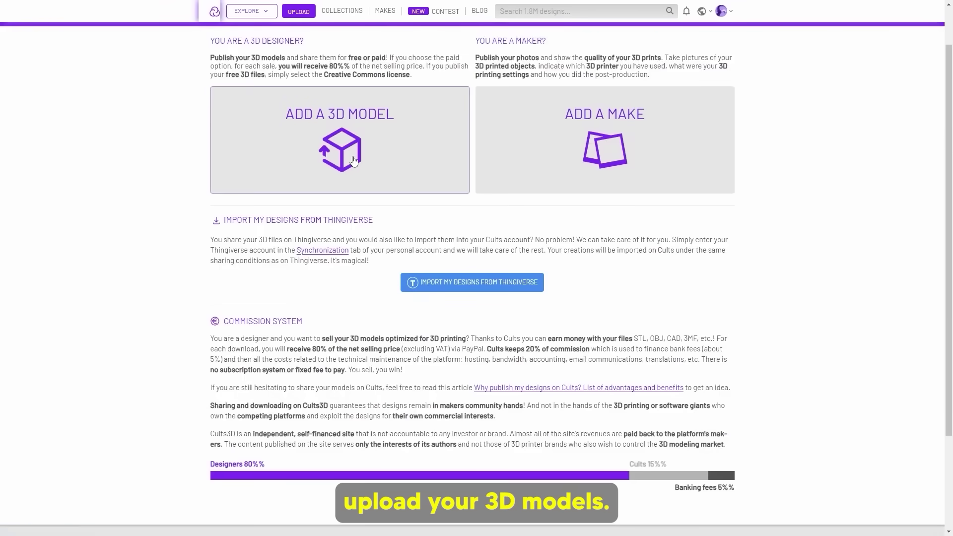
pyautogui.scroll(-3, 319, 184)
pyautogui.scroll(4, 319, 183)
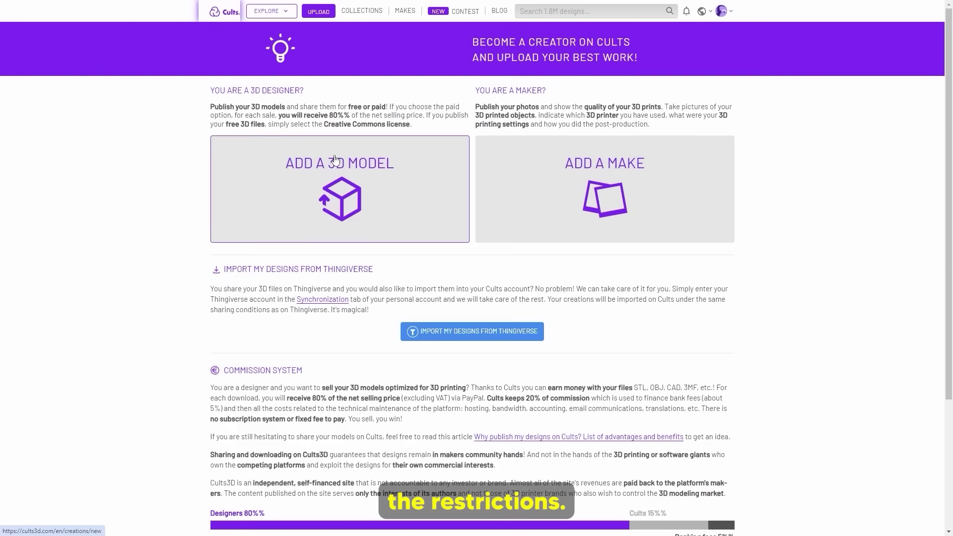
pyautogui.moveTo(211, 107); pyautogui.dragTo(310, 113)
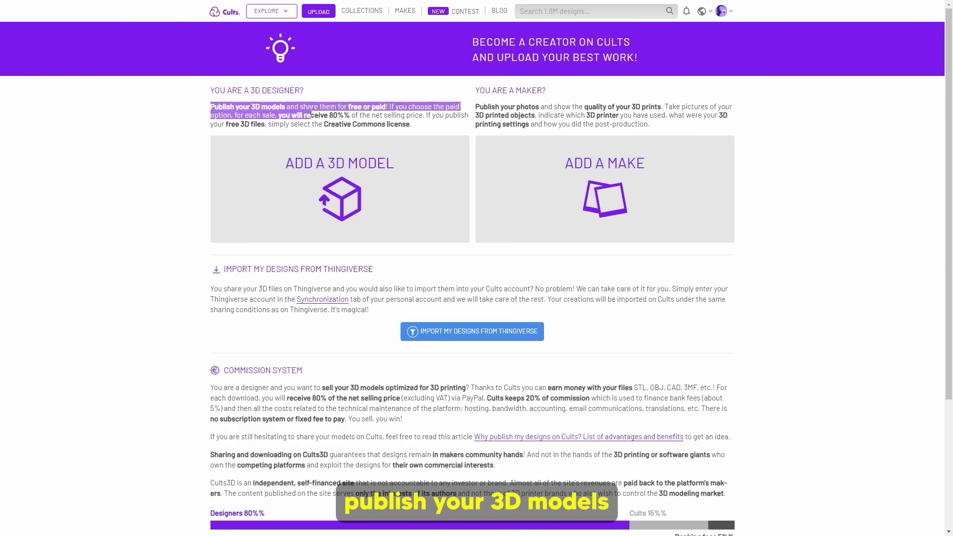
pyautogui.click(341, 107)
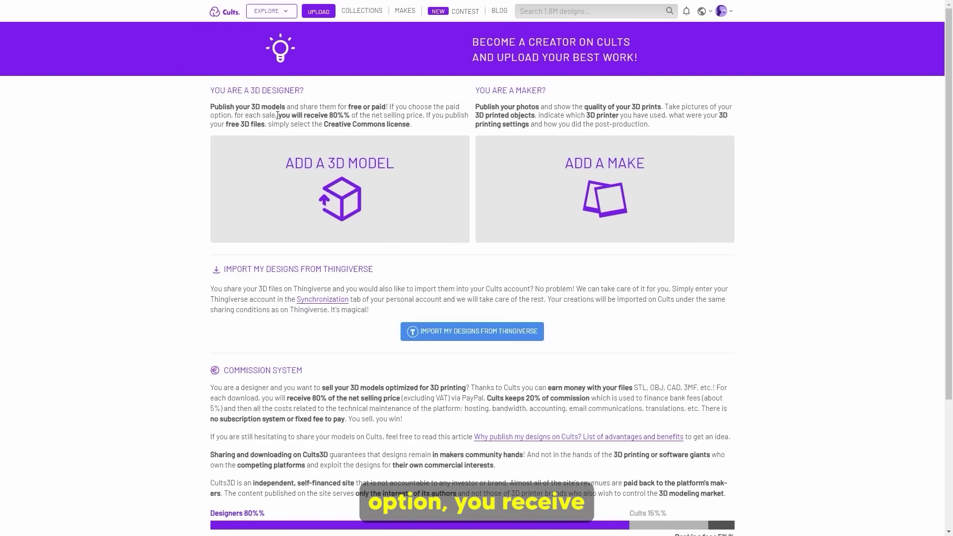
pyautogui.moveTo(278, 116); pyautogui.dragTo(351, 115)
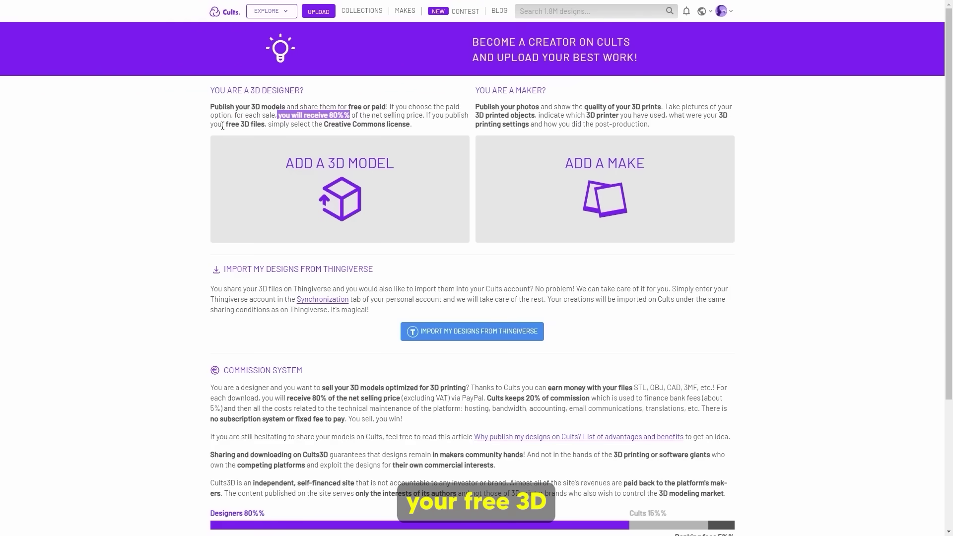
pyautogui.moveTo(278, 126); pyautogui.dragTo(412, 124)
pyautogui.scroll(-1, 317, 220)
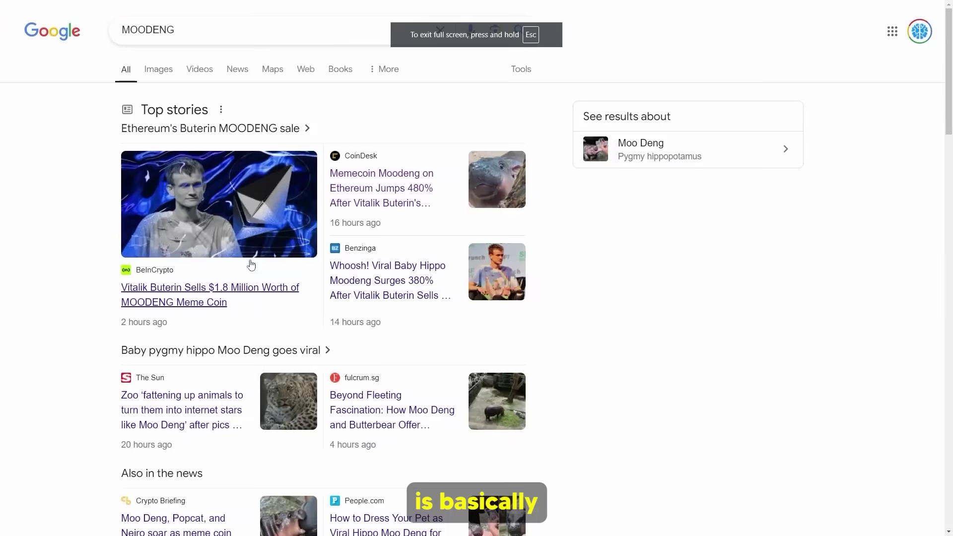
# Skim the MOODENG news results, then switch to the Images results.
pyautogui.scroll(-4, 251, 265)
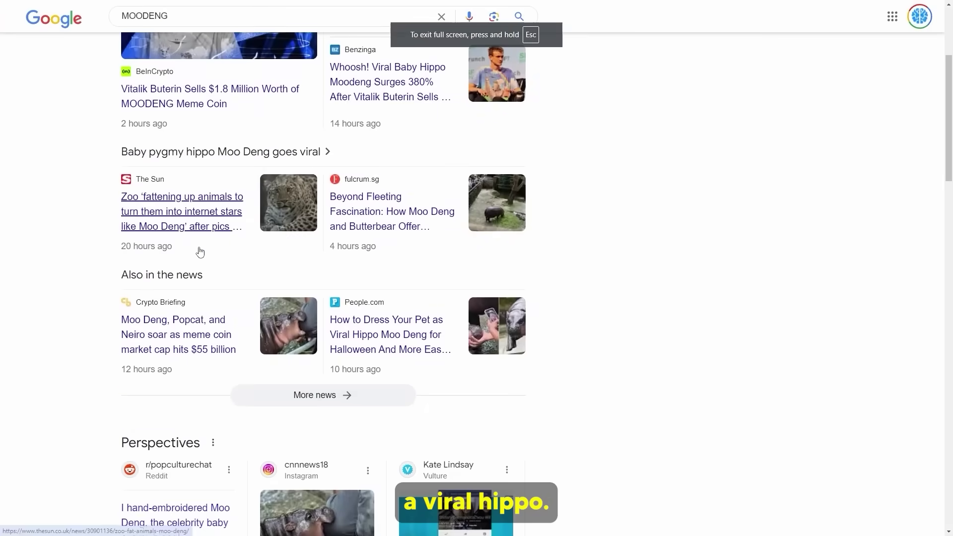
pyautogui.scroll(-2, 166, 318)
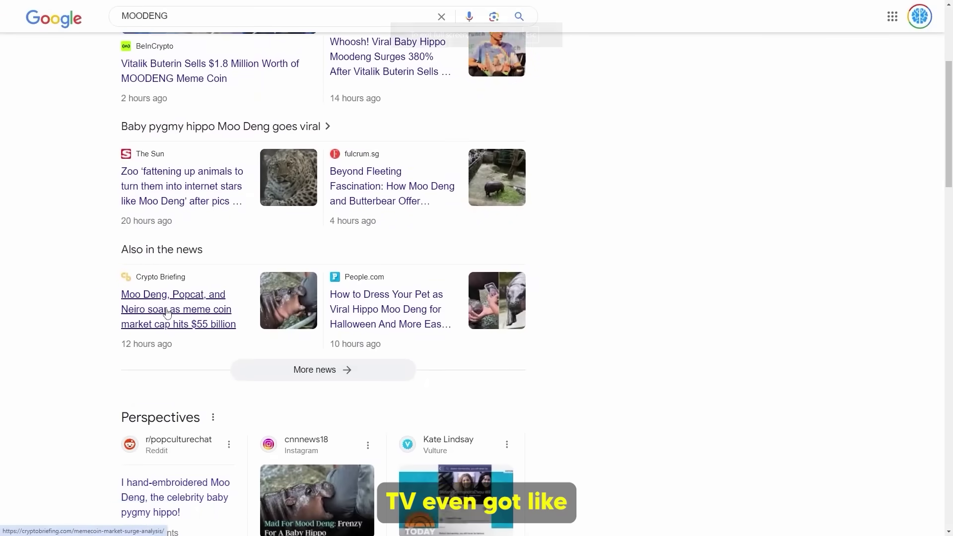
pyautogui.scroll(-3, 132, 272)
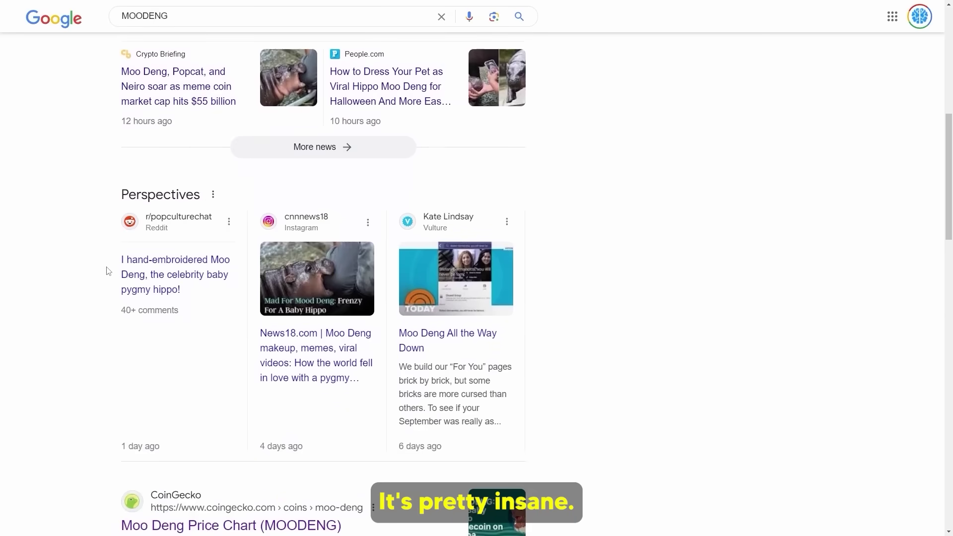
pyautogui.scroll(-3, 161, 204)
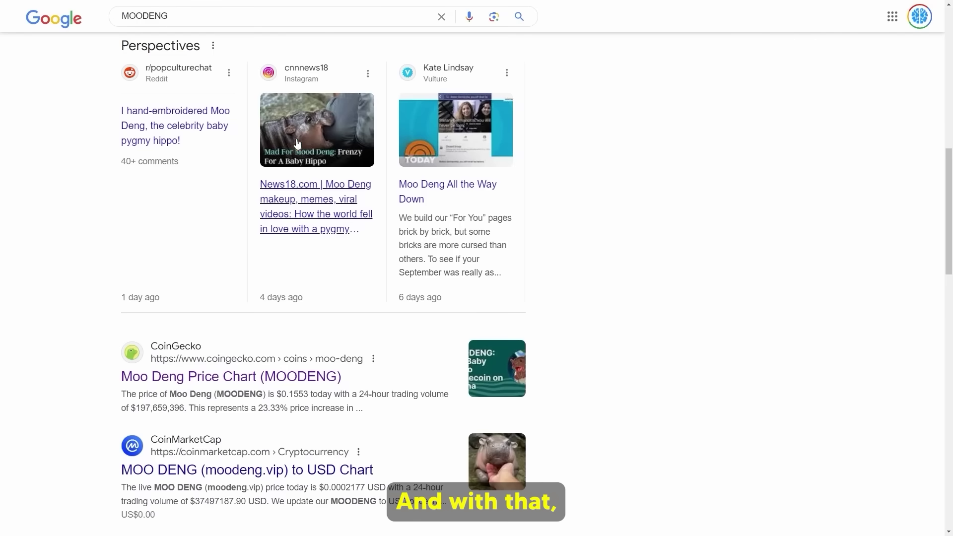
pyautogui.scroll(15, 248, 164)
pyautogui.click(164, 72)
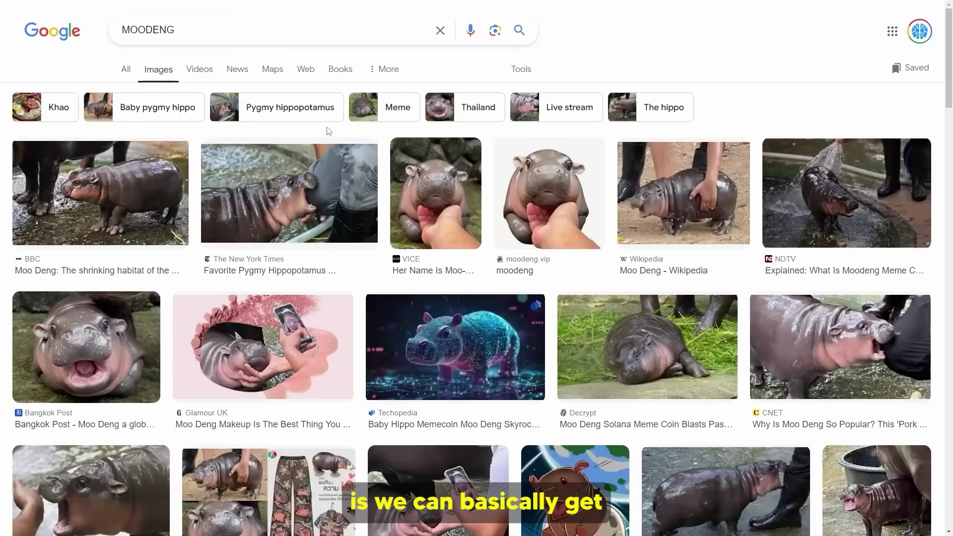
# Search images for 'MOODENG png', then extend the query with 'transpare'.
pyautogui.click(209, 28)
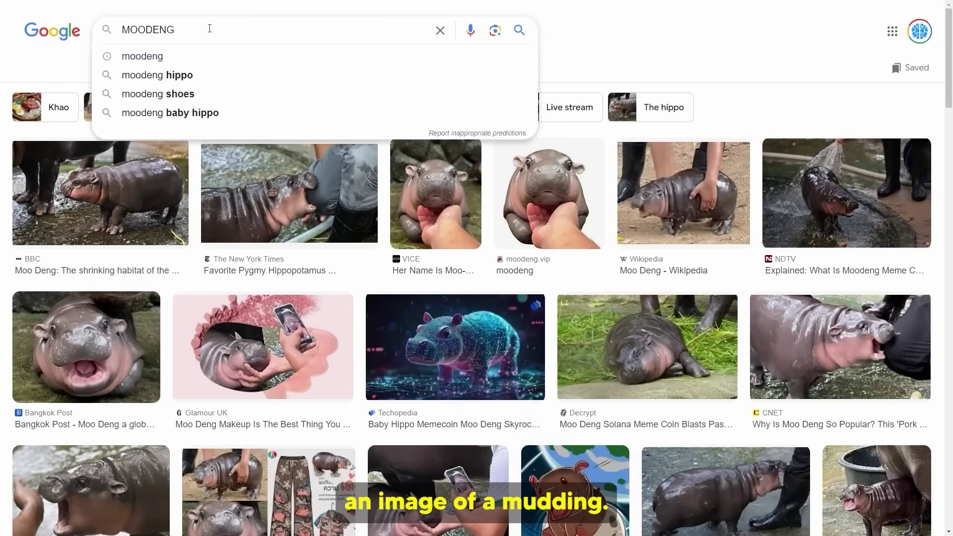
pyautogui.write('pnmng')
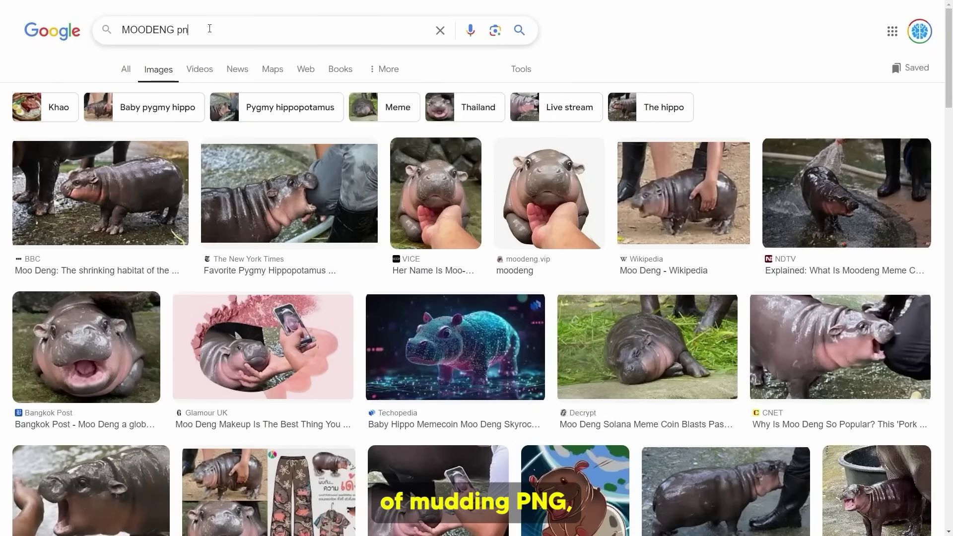
pyautogui.press('Return')
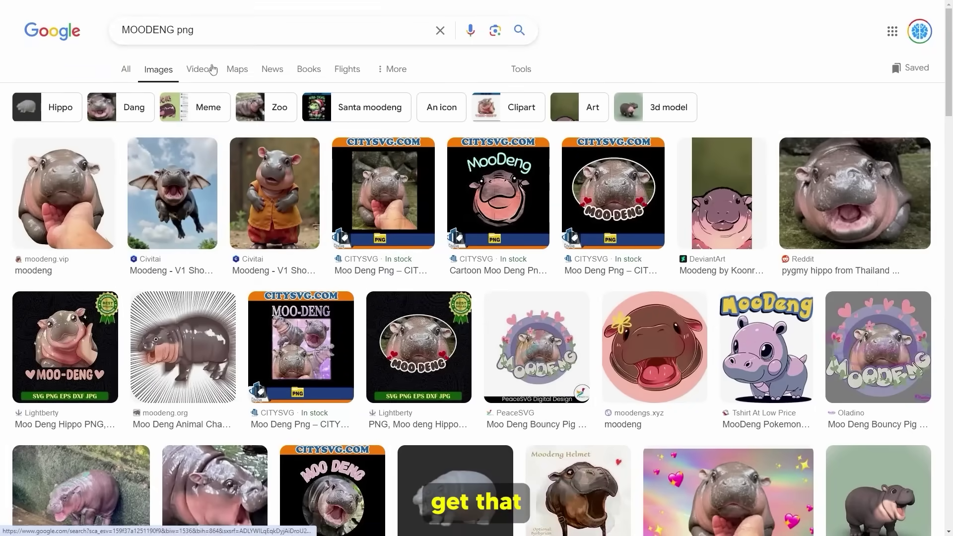
pyautogui.click(237, 31)
pyautogui.write('tran')
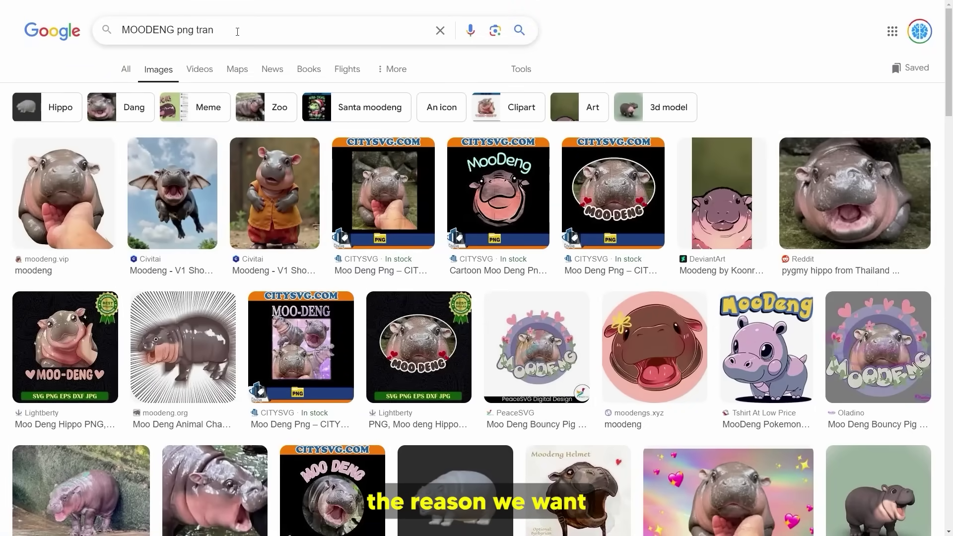
pyautogui.write('s')
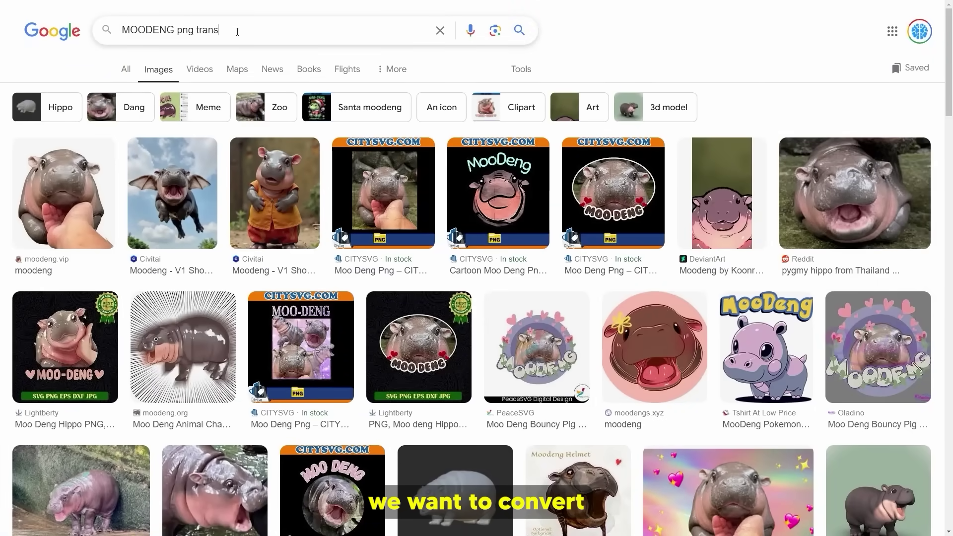
pyautogui.write('pare')
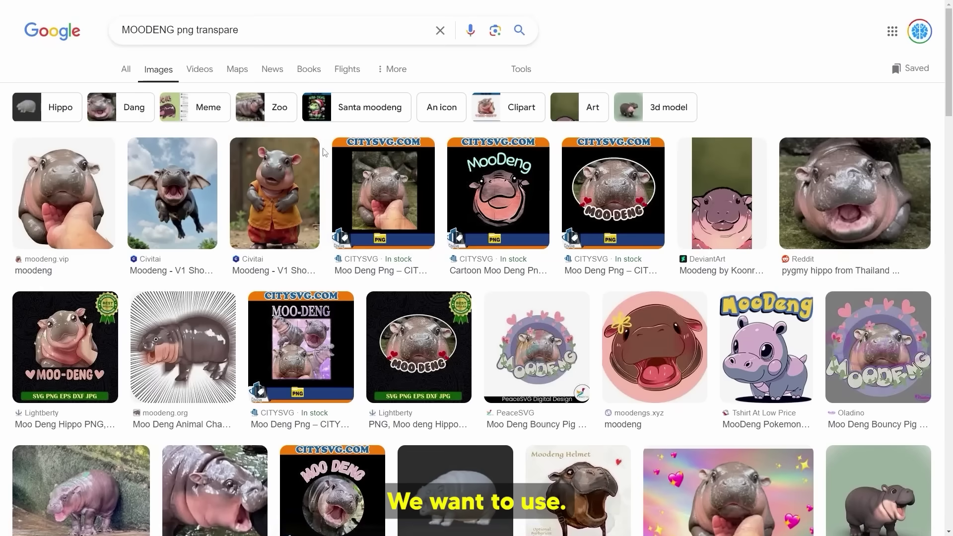
# Browse the cartoon Moo Deng PNG and clipart image results.
pyautogui.scroll(-1, 331, 139)
pyautogui.scroll(-1, 331, 139)
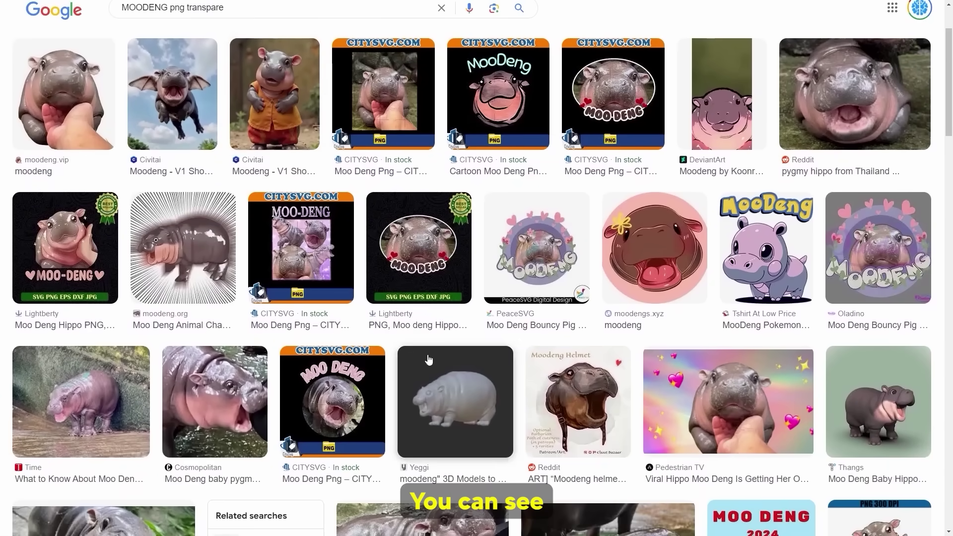
pyautogui.scroll(-3, 472, 383)
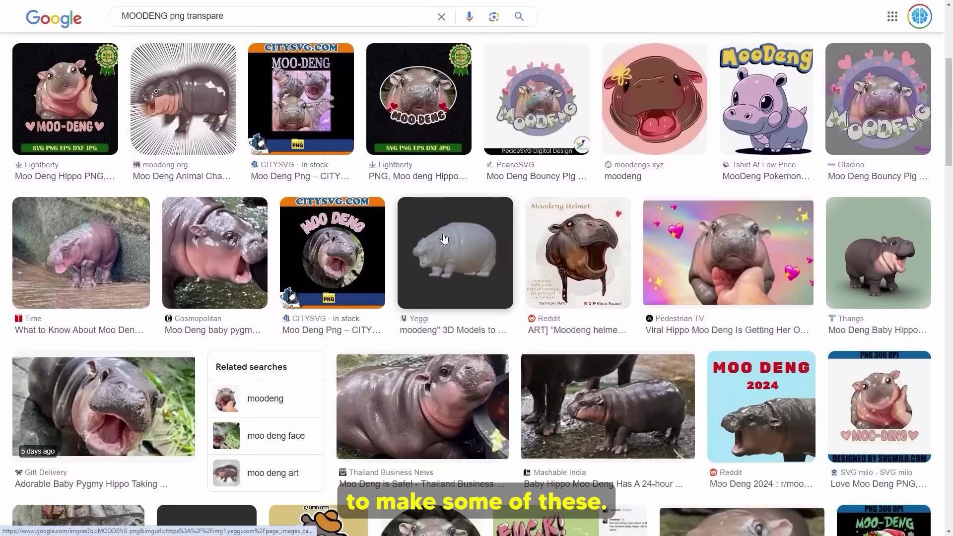
pyautogui.scroll(-2, 444, 239)
pyautogui.scroll(-2, 369, 205)
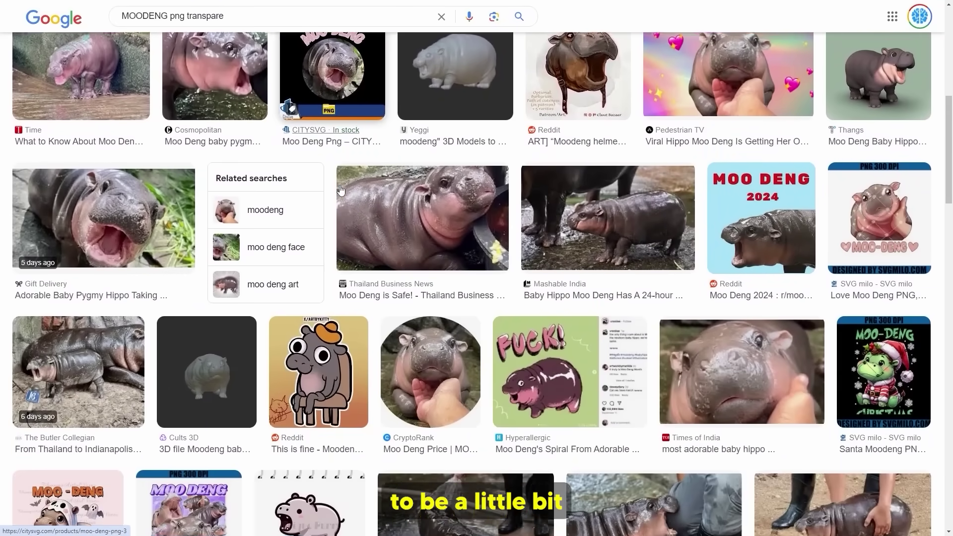
pyautogui.scroll(-3, 278, 171)
pyautogui.scroll(-7, 278, 171)
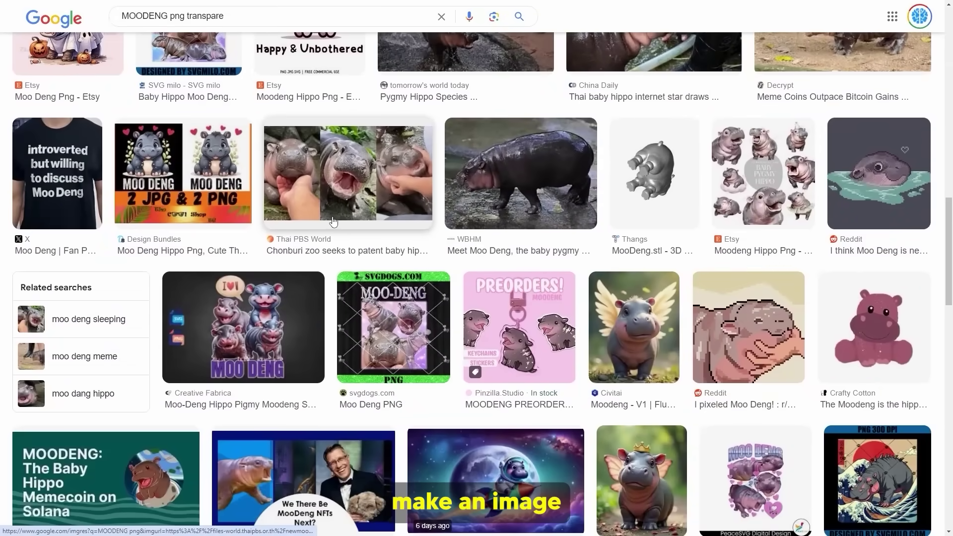
pyautogui.scroll(-6, 333, 221)
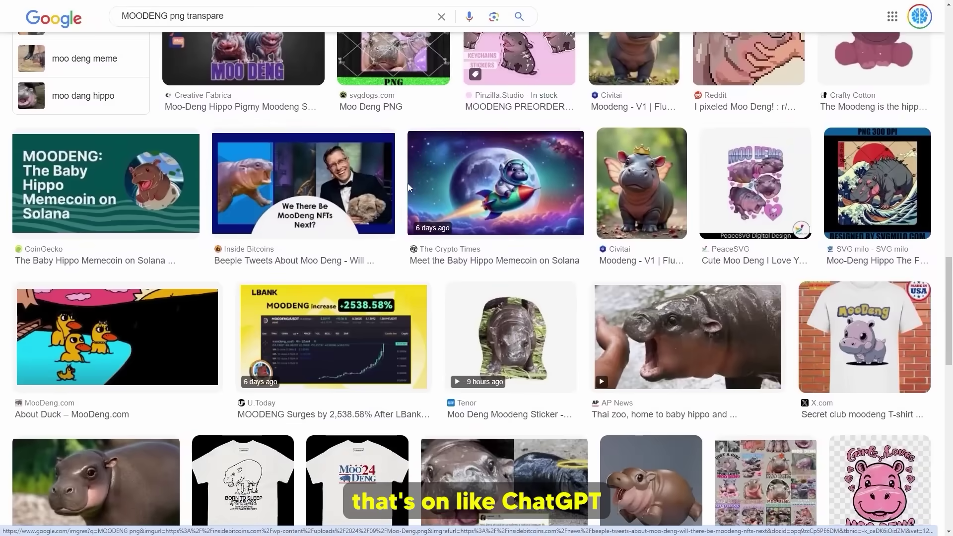
pyautogui.scroll(8, 408, 186)
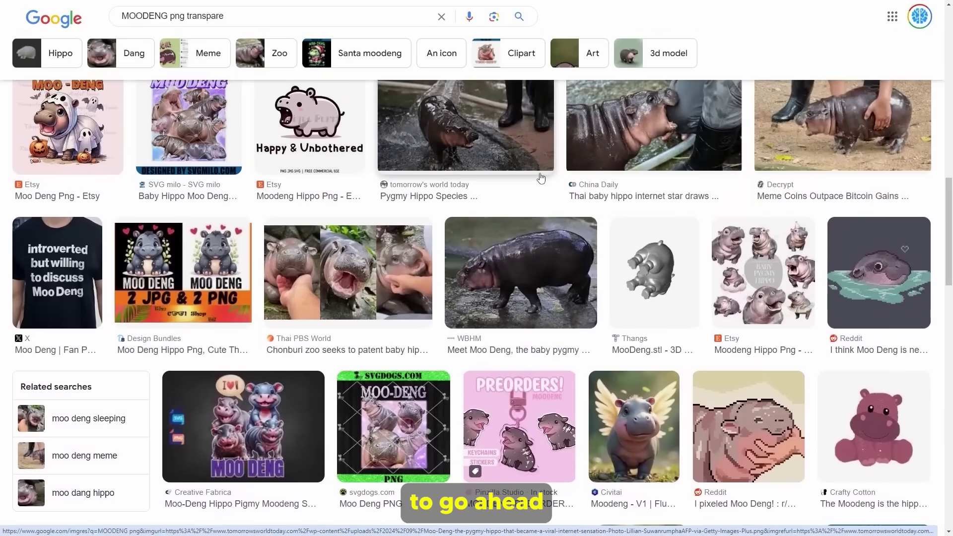
pyautogui.scroll(-12, 541, 178)
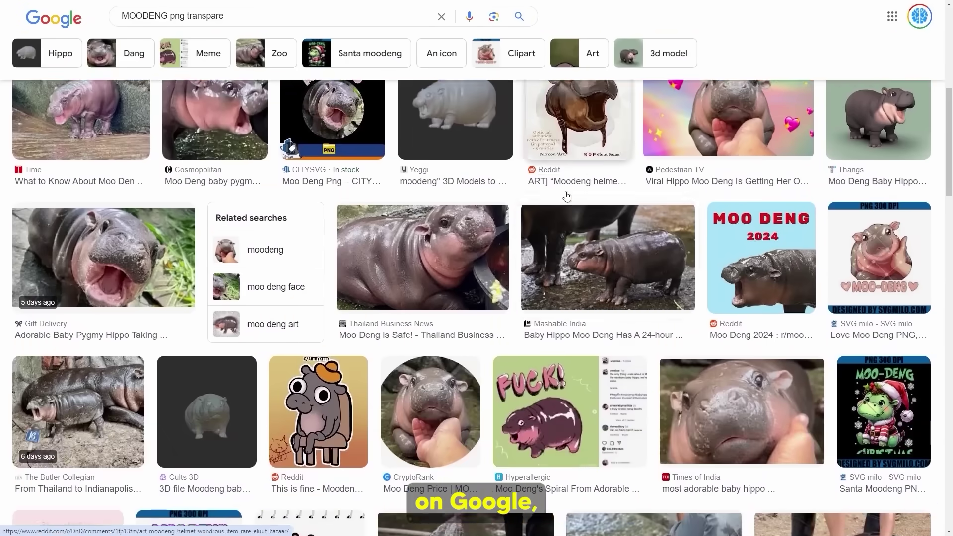
pyautogui.scroll(2, 468, 224)
pyautogui.scroll(7, 450, 224)
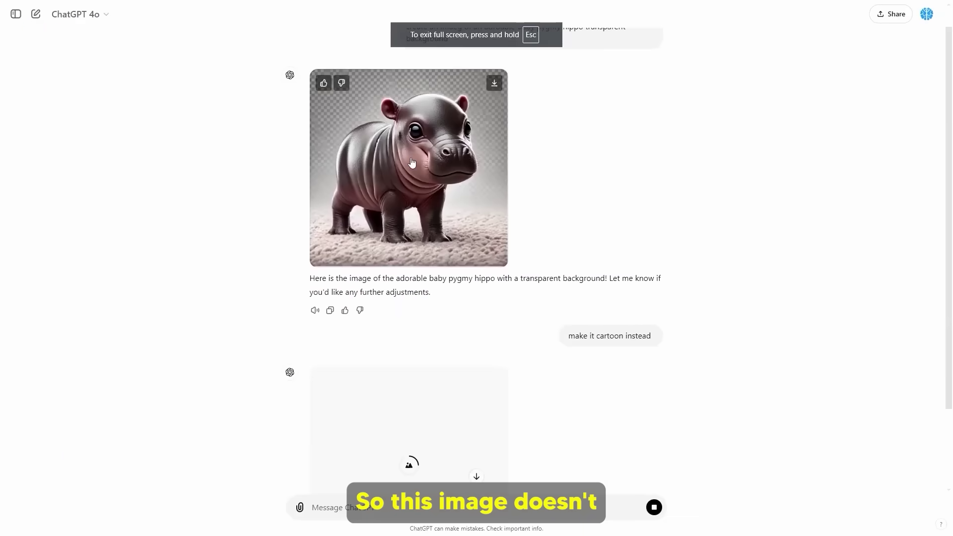
# View the generated transparent-background baby hippo image full size and check its right-click options.
pyautogui.click(481, 158)
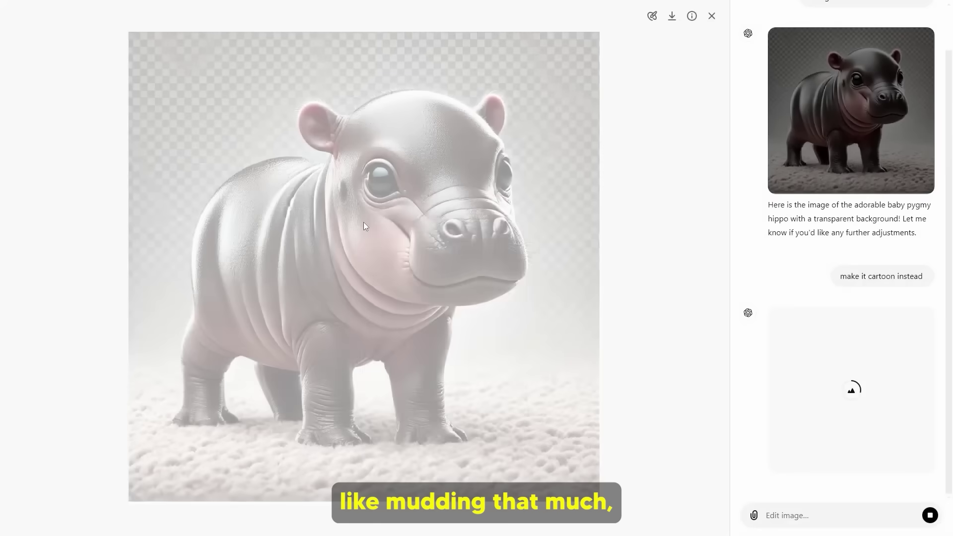
pyautogui.rightClick(432, 248)
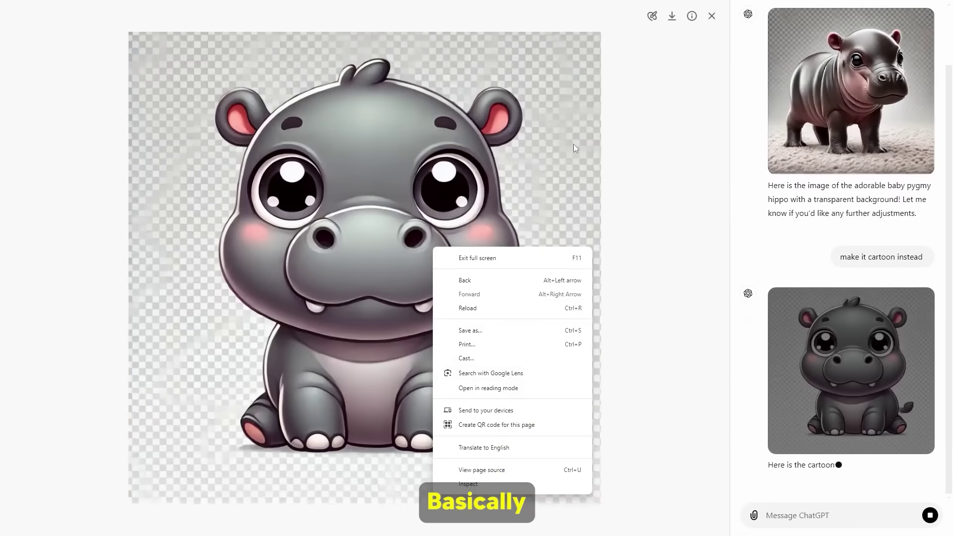
pyautogui.click(573, 147)
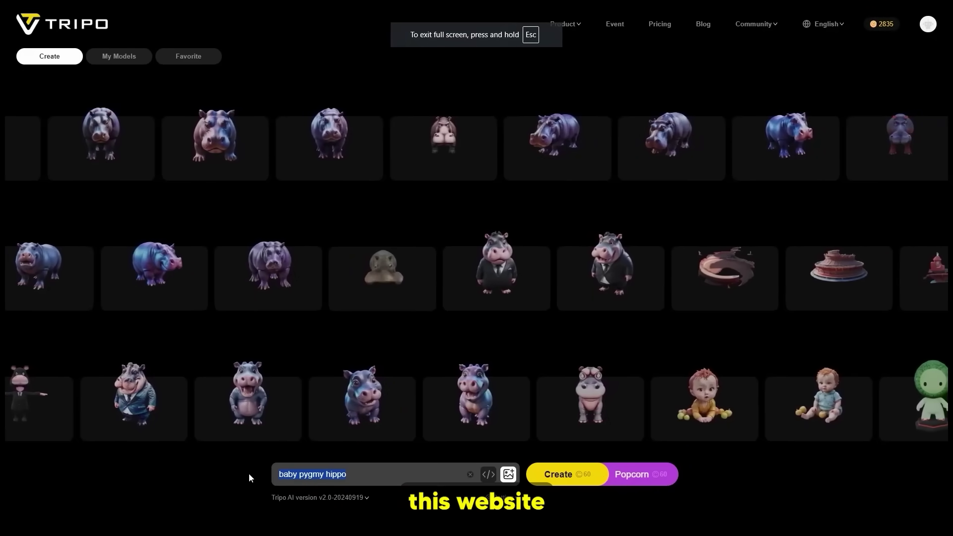
# Clear and restore the 'baby pygmy hippo' prompt, check advanced settings, then switch to photo upload.
pyautogui.press('BackSpace')
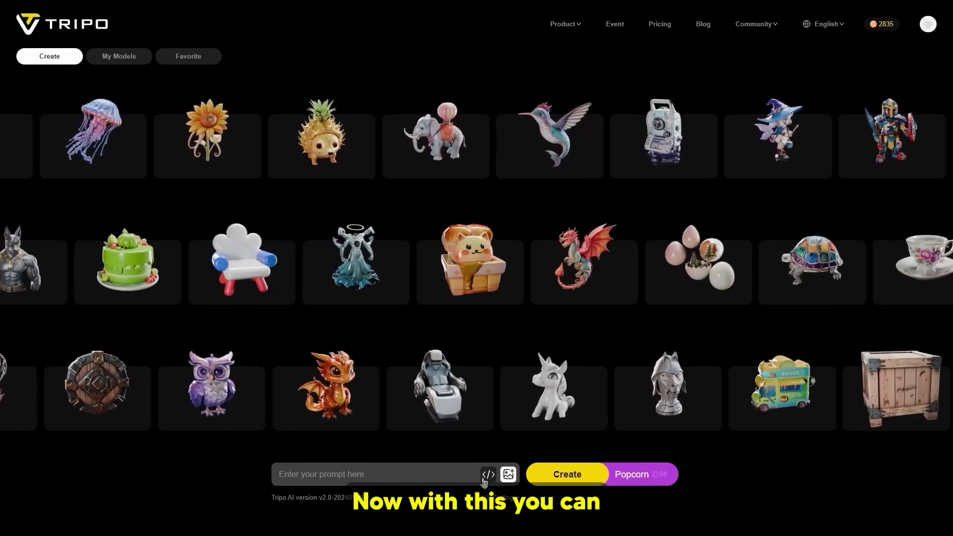
pyautogui.click(502, 498)
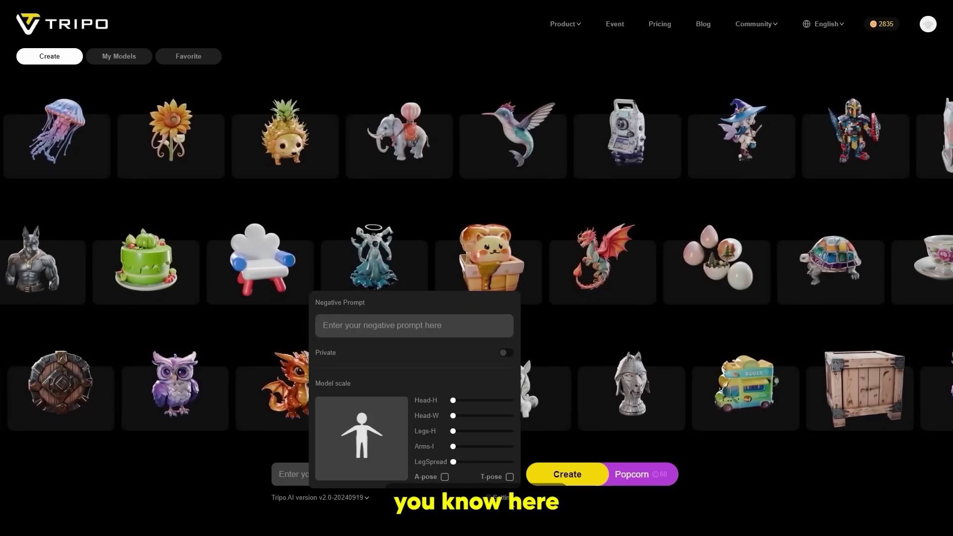
pyautogui.click(489, 483)
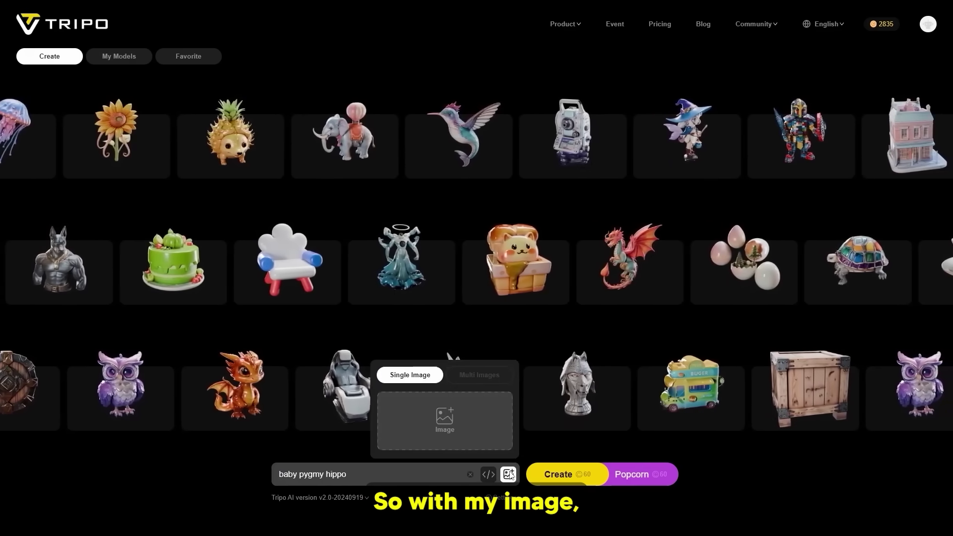
pyautogui.write('baby pygmy hippo')
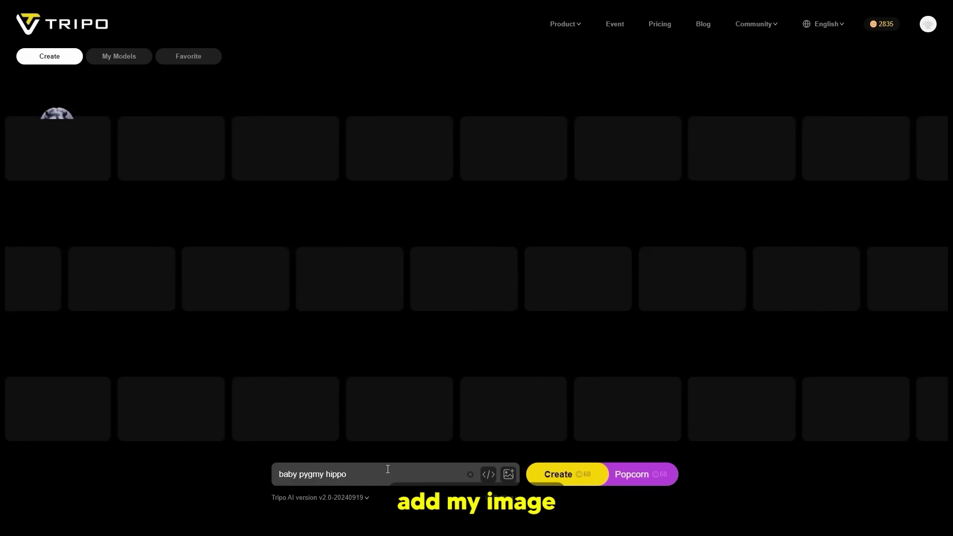
pyautogui.tripleClick(368, 478)
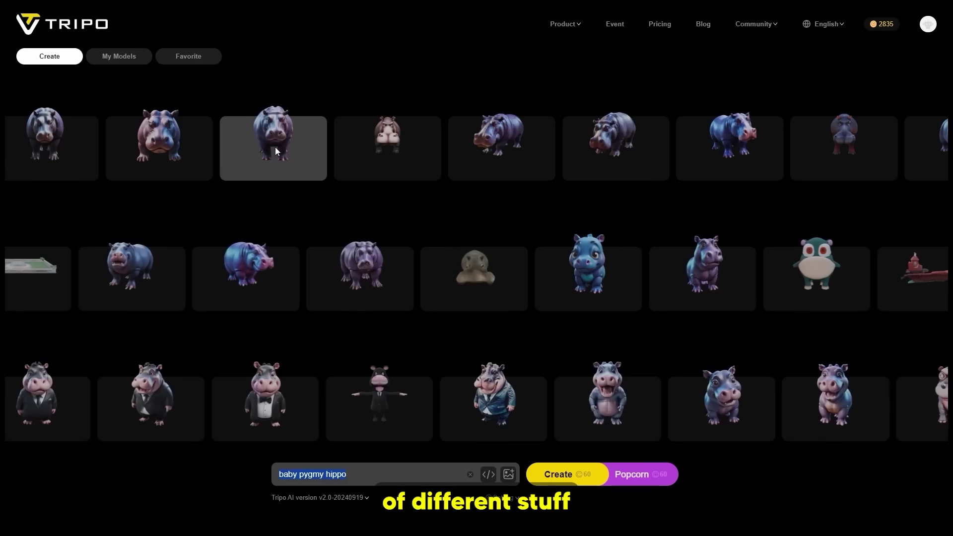
pyautogui.click(366, 474)
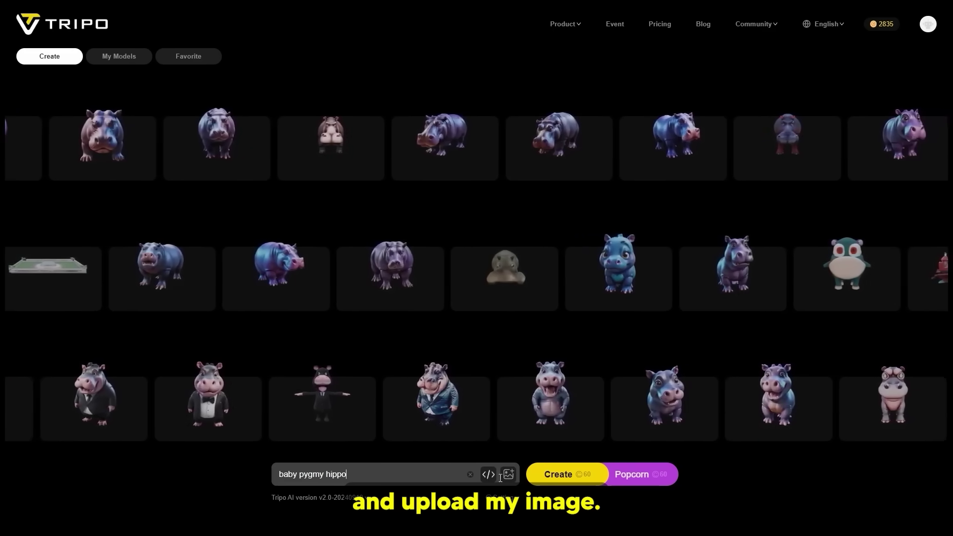
pyautogui.click(508, 475)
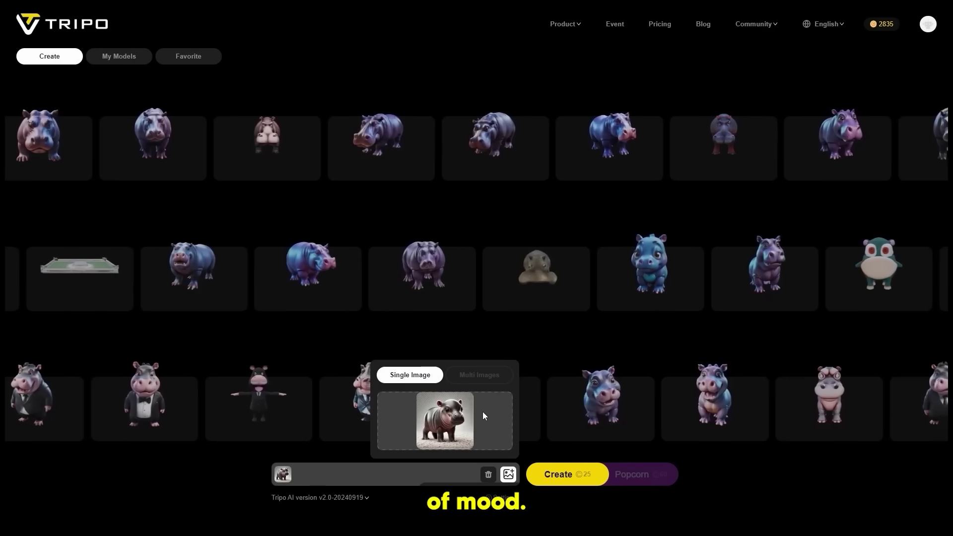
# Start the 25-credit 3D model generation from the uploaded baby hippo photo.
pyautogui.click(576, 476)
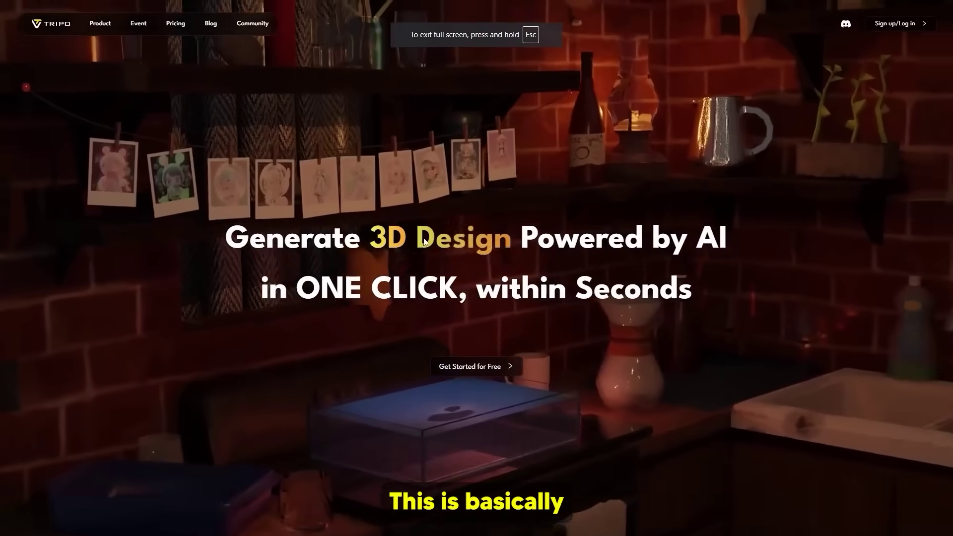
# Scroll through the Tripo homepage sections, then bring up the Pricing plans.
pyautogui.scroll(-10, 433, 243)
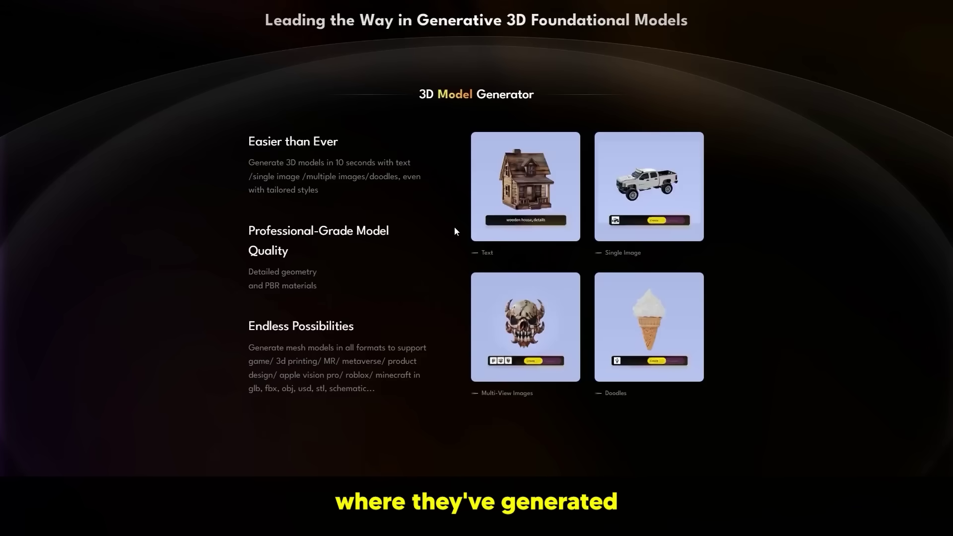
pyautogui.scroll(-5, 455, 228)
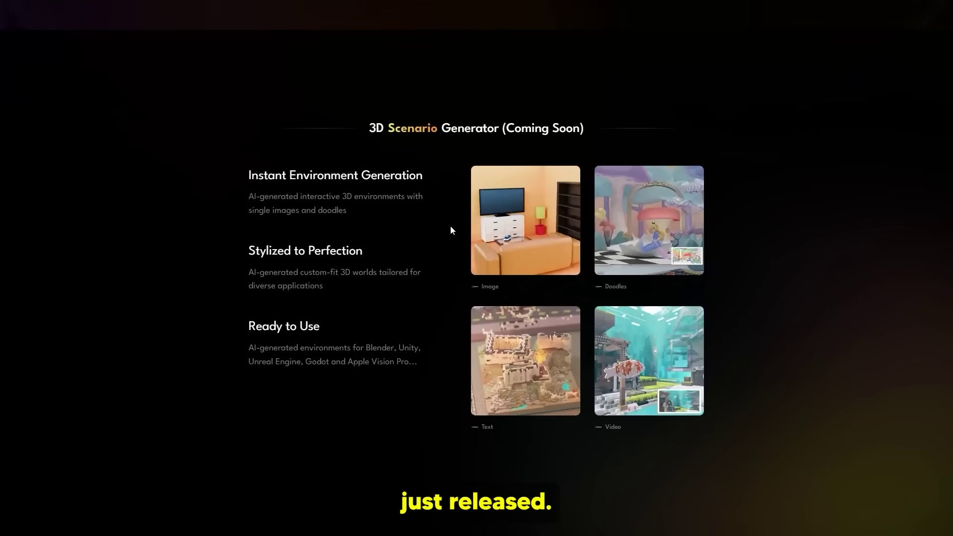
pyautogui.scroll(-10, 570, 138)
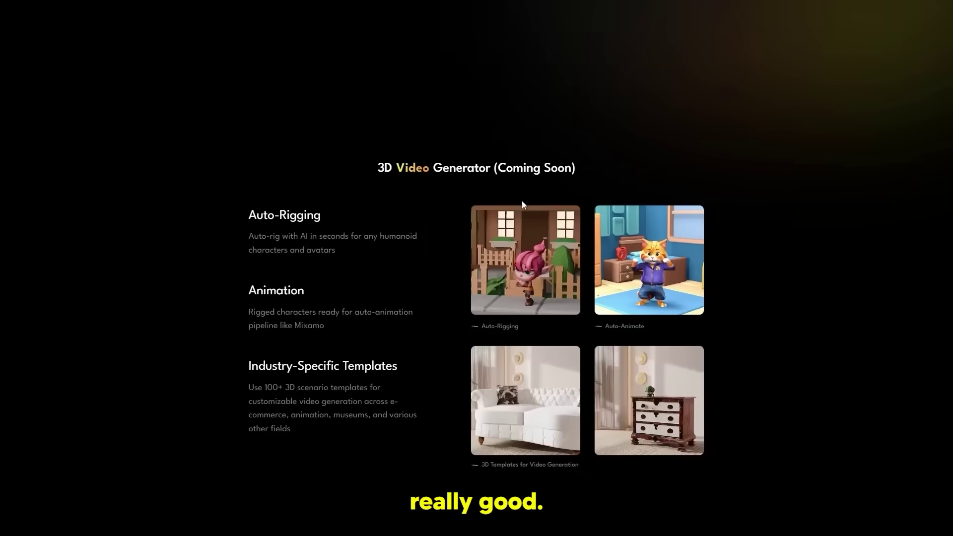
pyautogui.scroll(8, 530, 204)
pyautogui.scroll(15, 514, 206)
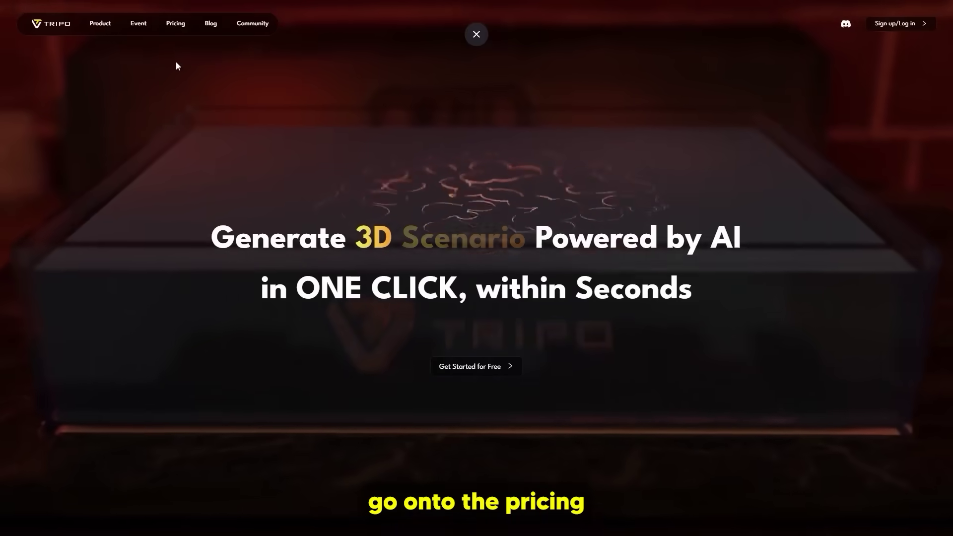
pyautogui.click(174, 19)
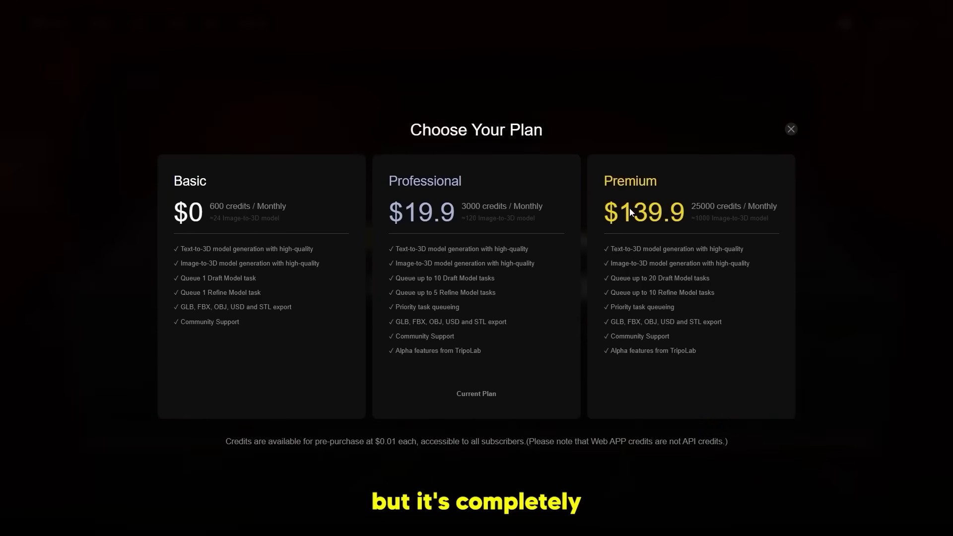
# Dismiss the pricing plans, orbit the baby hippo to its side and back, and expand it full-screen.
pyautogui.click(791, 130)
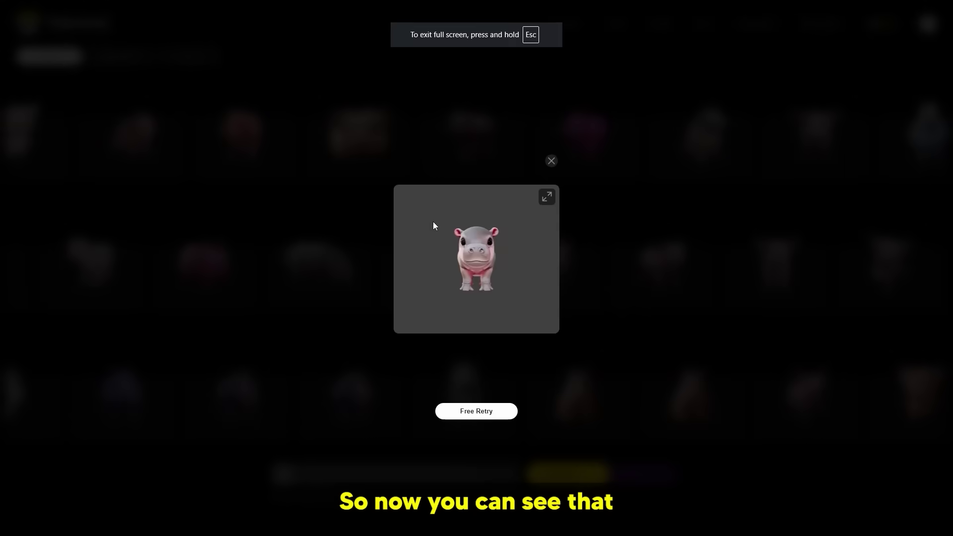
pyautogui.moveTo(496, 249); pyautogui.dragTo(447, 255)
pyautogui.moveTo(516, 251); pyautogui.dragTo(444, 257)
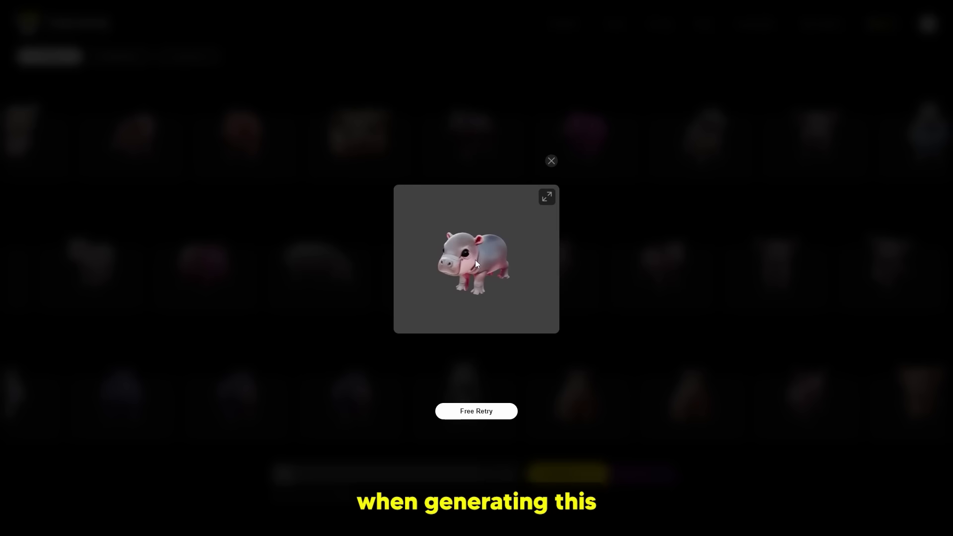
pyautogui.moveTo(507, 266); pyautogui.dragTo(496, 265)
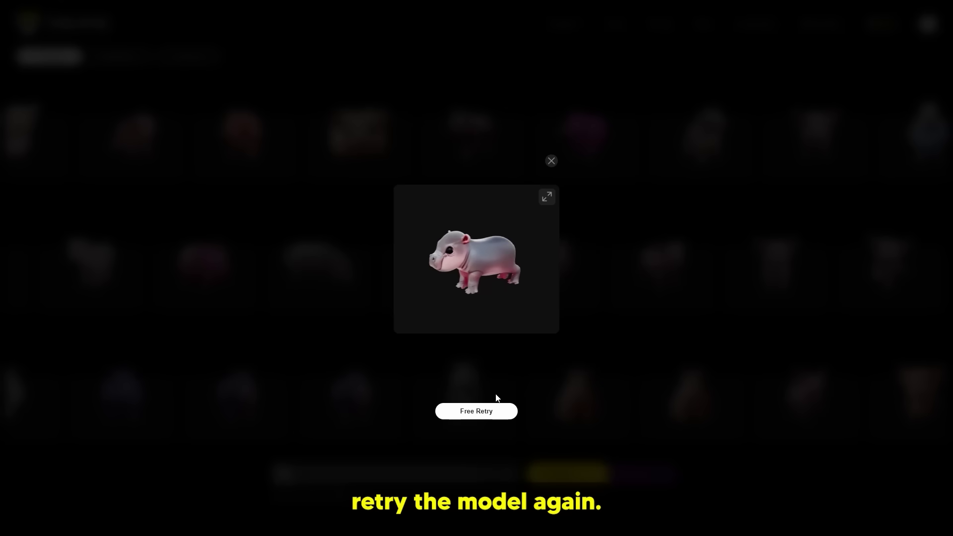
pyautogui.moveTo(495, 281); pyautogui.dragTo(605, 268)
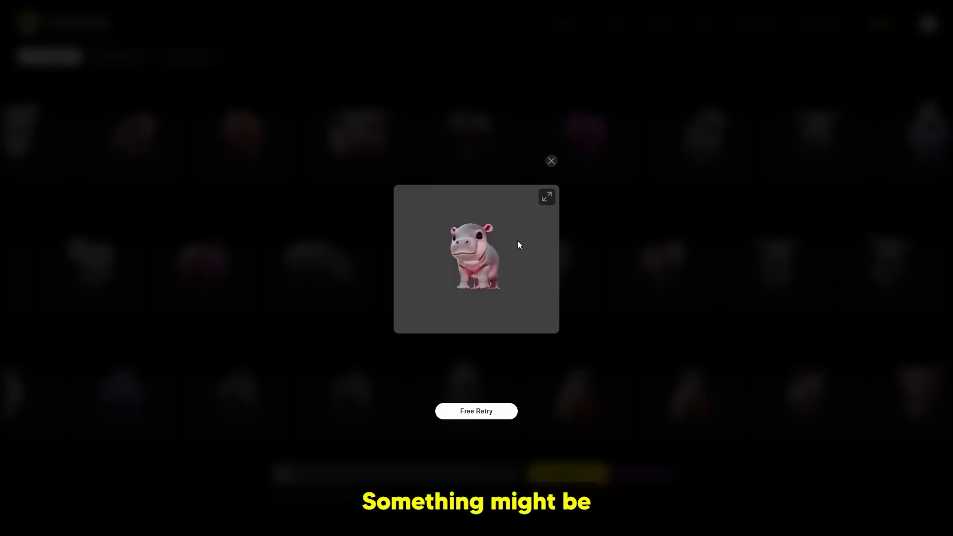
pyautogui.click(551, 199)
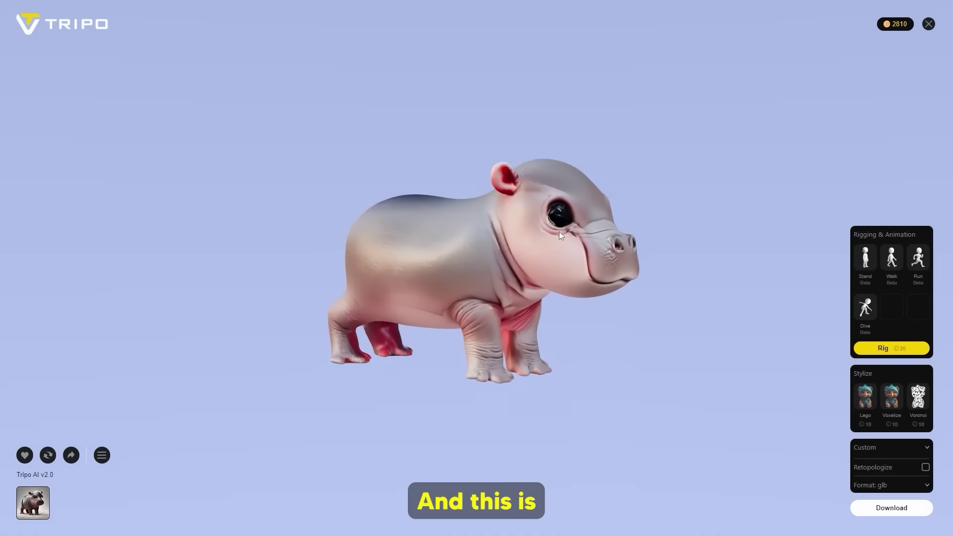
# Keep the Custom preset, set the export format to stl, and download the hippo for 5 credits.
pyautogui.click(906, 449)
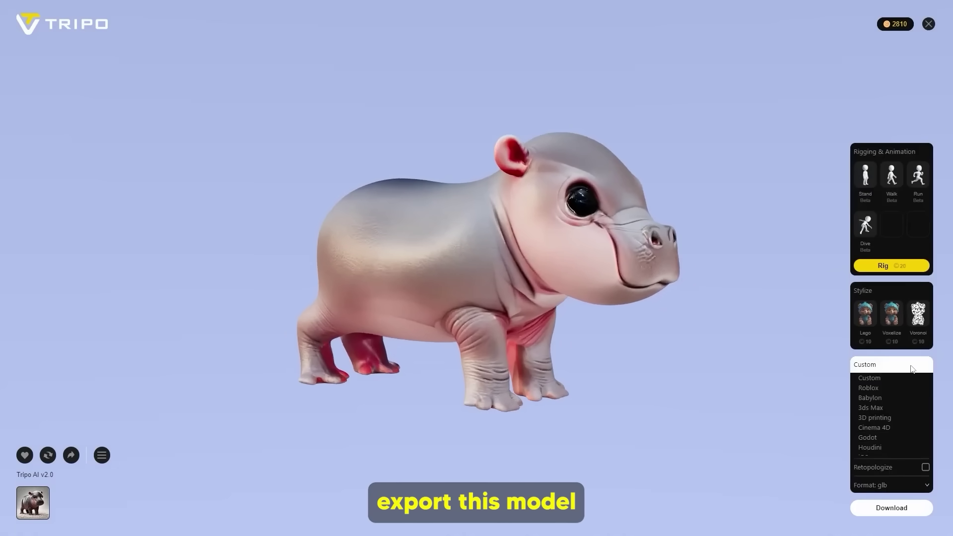
pyautogui.click(770, 417)
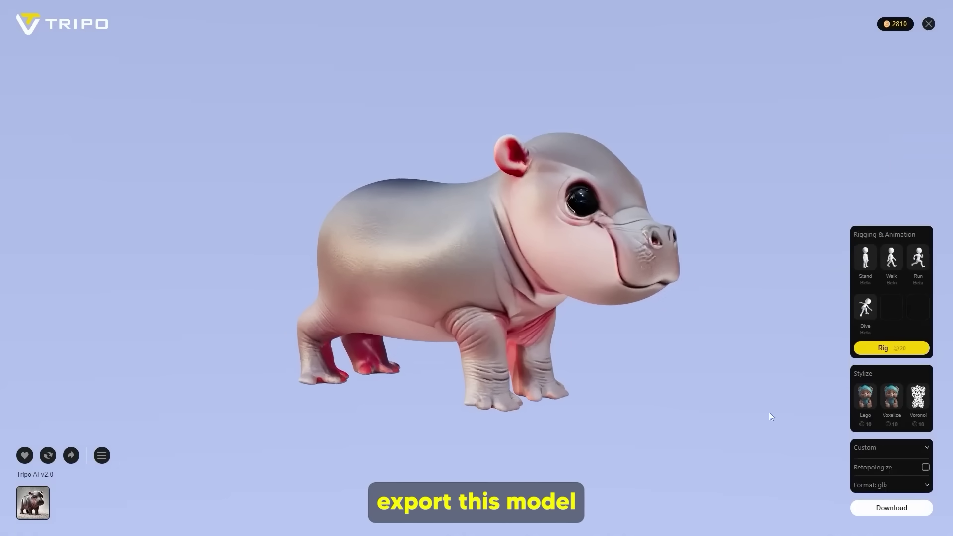
pyautogui.click(888, 485)
pyautogui.click(873, 467)
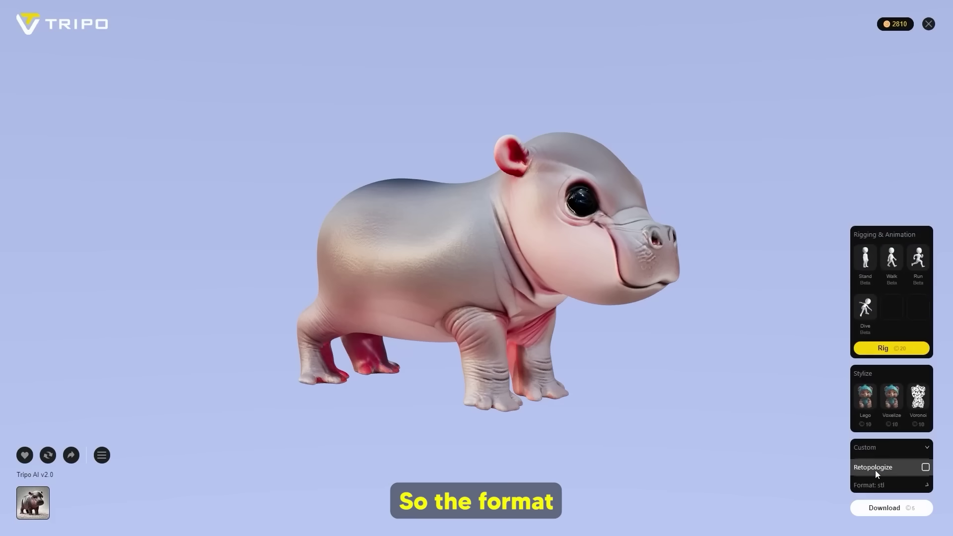
pyautogui.click(875, 468)
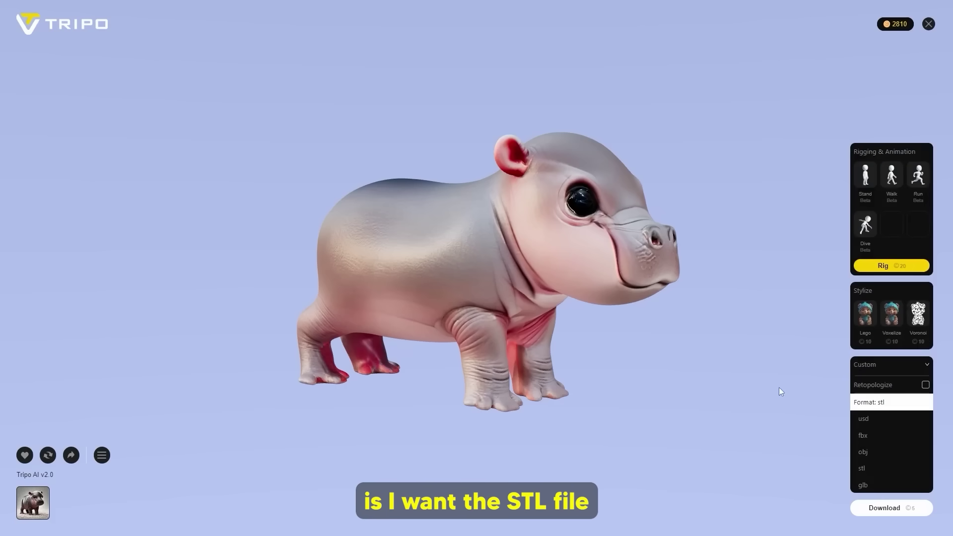
pyautogui.click(740, 382)
pyautogui.moveTo(671, 308); pyautogui.dragTo(611, 288)
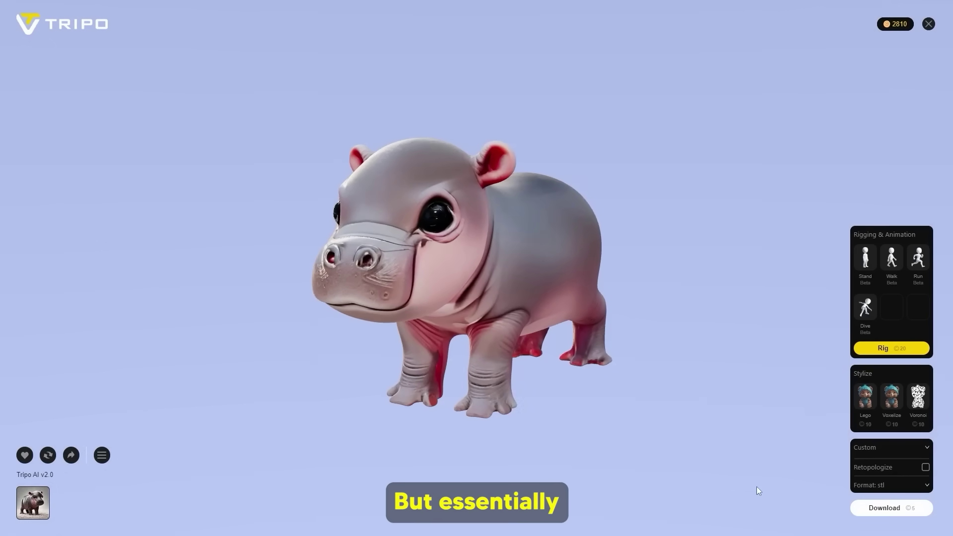
pyautogui.click(909, 485)
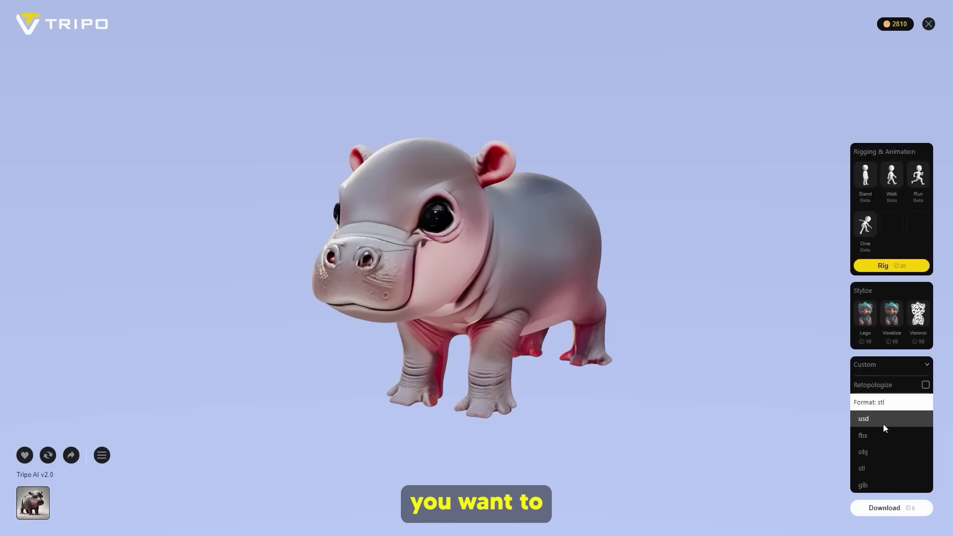
pyautogui.click(888, 408)
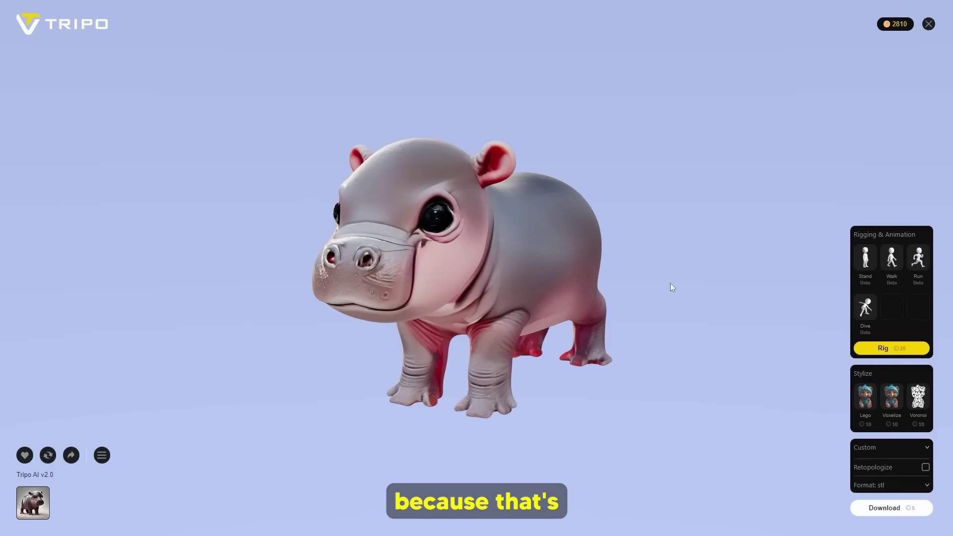
pyautogui.moveTo(670, 283); pyautogui.dragTo(641, 255)
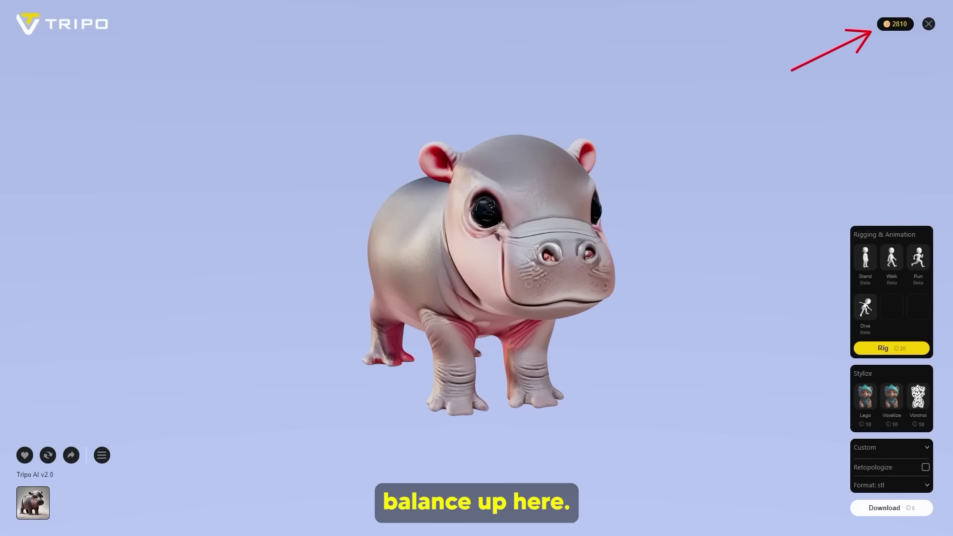
pyautogui.click(855, 510)
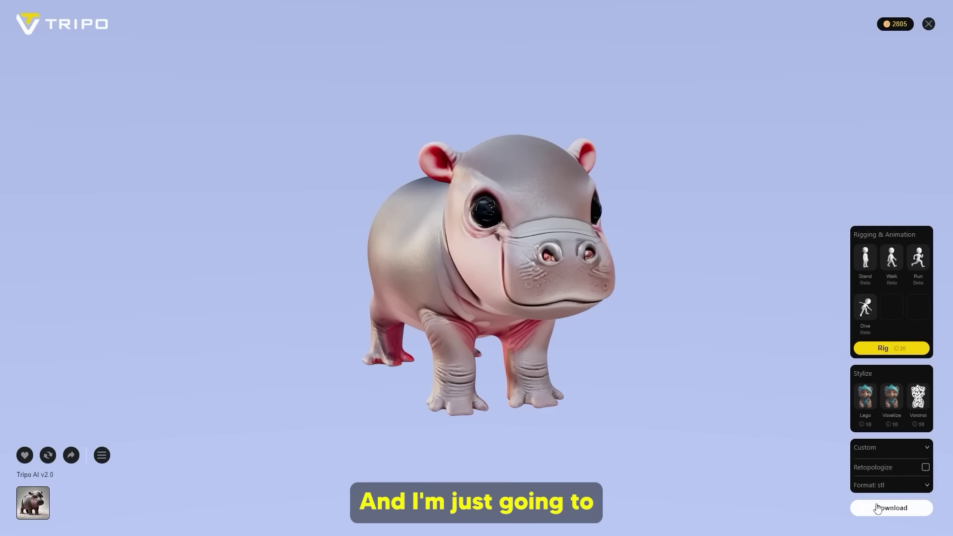
# Switch the export format to obj, download the hippo, then orbit it to a side view.
pyautogui.click(876, 485)
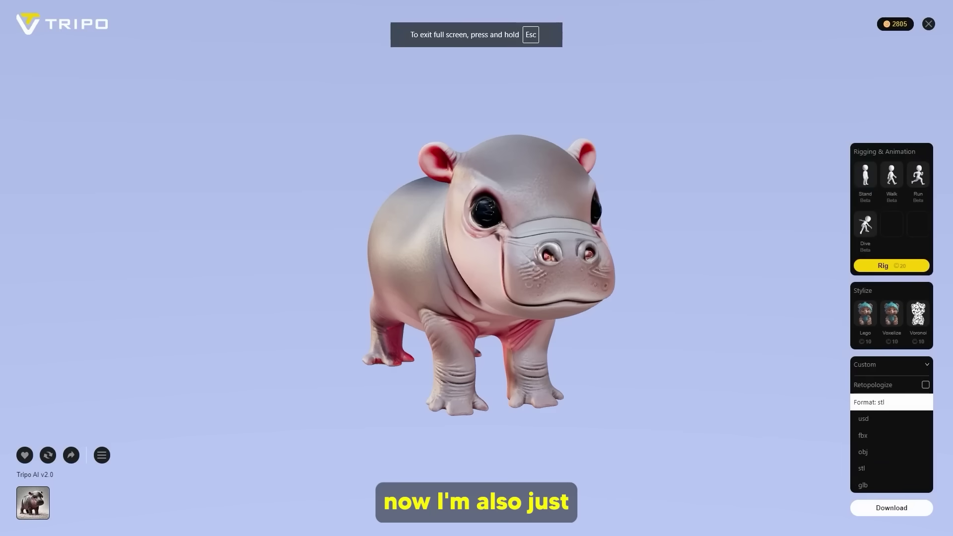
pyautogui.click(877, 452)
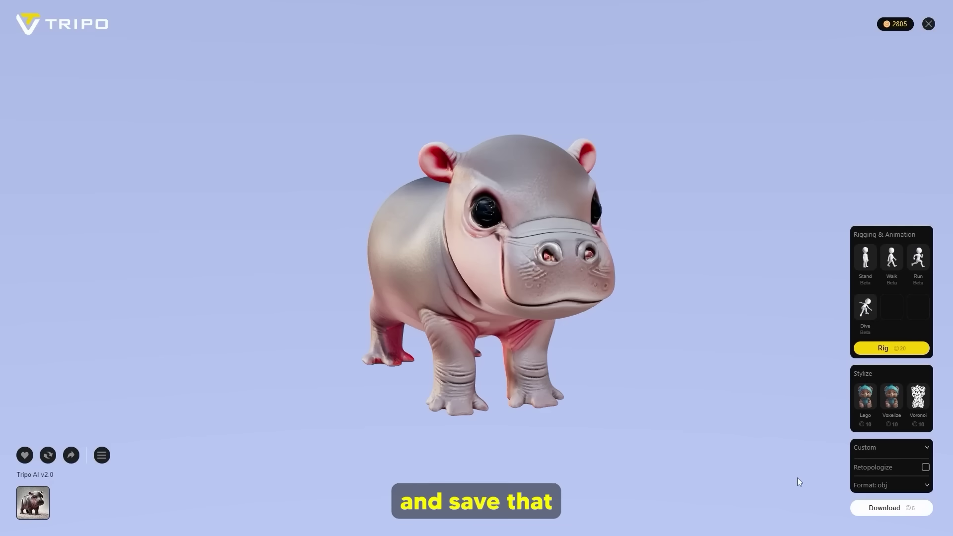
pyautogui.click(899, 509)
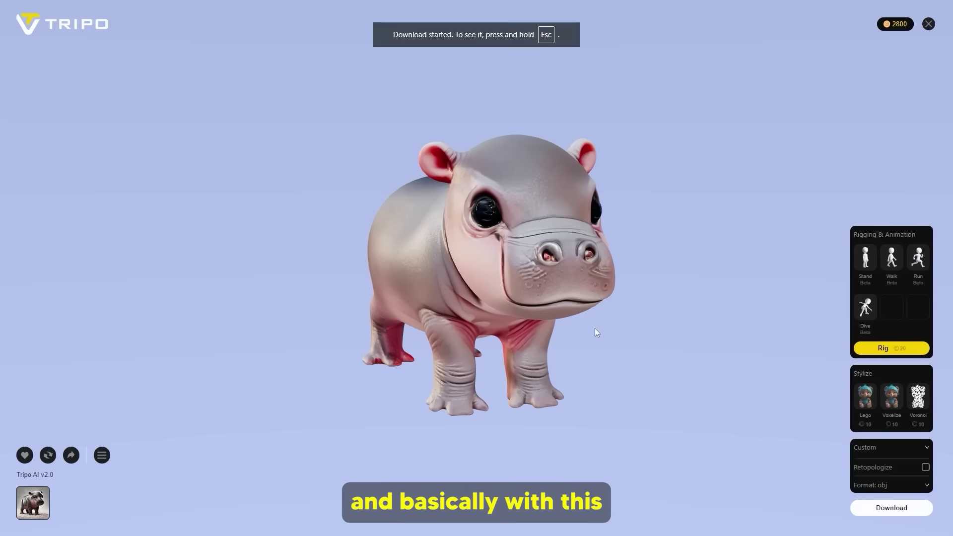
pyautogui.moveTo(604, 267)
pyautogui.mouseDown()
pyautogui.moveTo(464, 281)
pyautogui.moveTo(610, 258)
pyautogui.mouseUp()
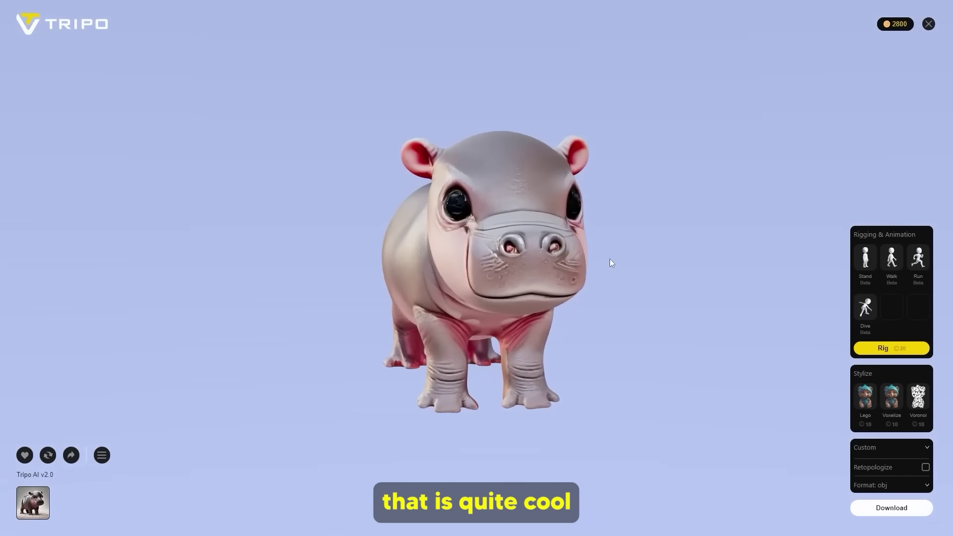
pyautogui.moveTo(624, 227); pyautogui.dragTo(531, 258)
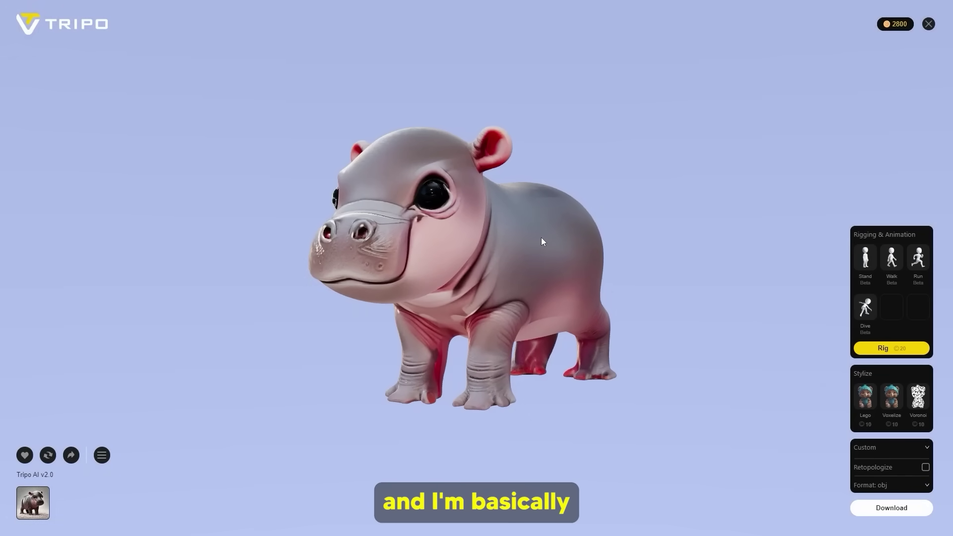
# Orbit the hippo to front and side views, then highlight 'STL, OBJ' in the Cults3D commission text.
pyautogui.moveTo(541, 242); pyautogui.dragTo(599, 245)
pyautogui.moveTo(514, 264); pyautogui.dragTo(602, 264)
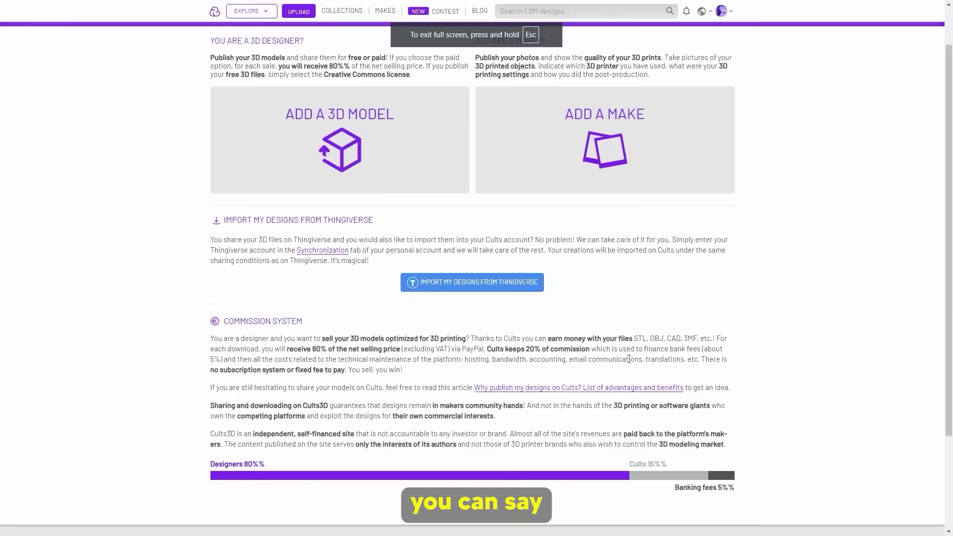
pyautogui.moveTo(634, 338); pyautogui.dragTo(661, 336)
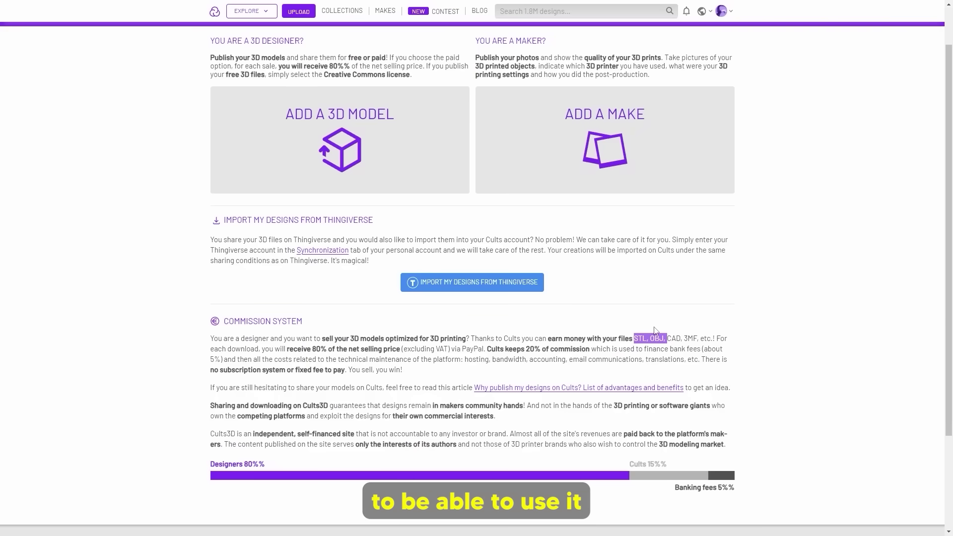
# Upload Moodeng STL.stl as the first model file of a new Cults3D creation.
pyautogui.scroll(1, 343, 171)
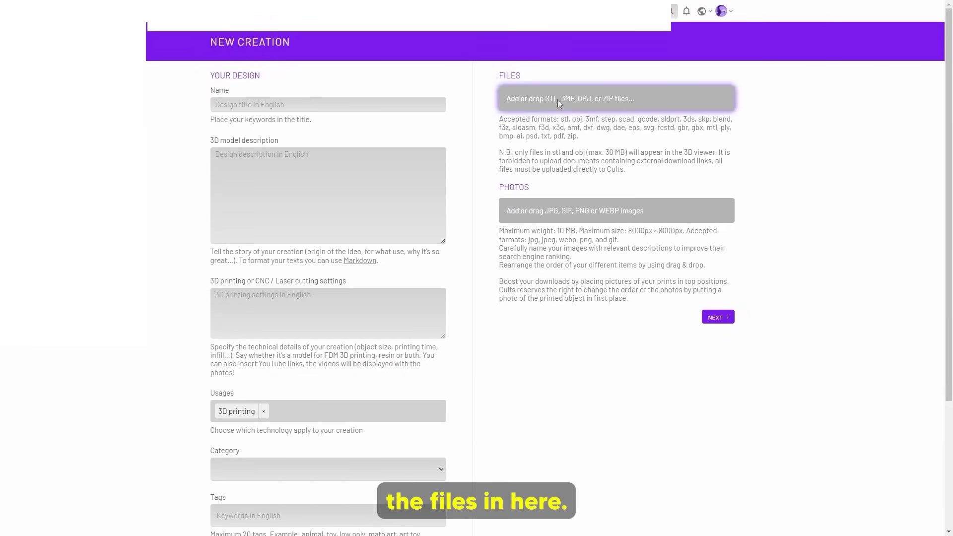
pyautogui.click(558, 99)
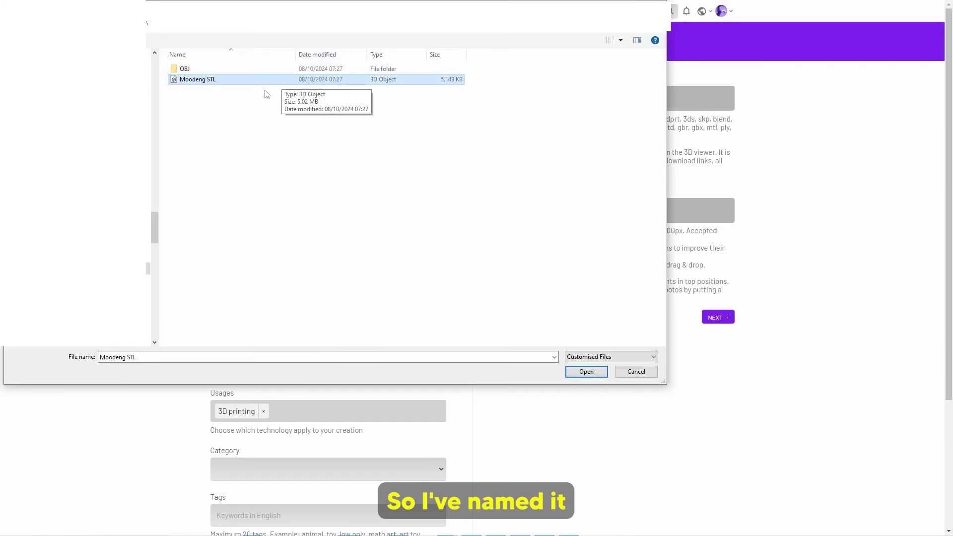
pyautogui.click(586, 371)
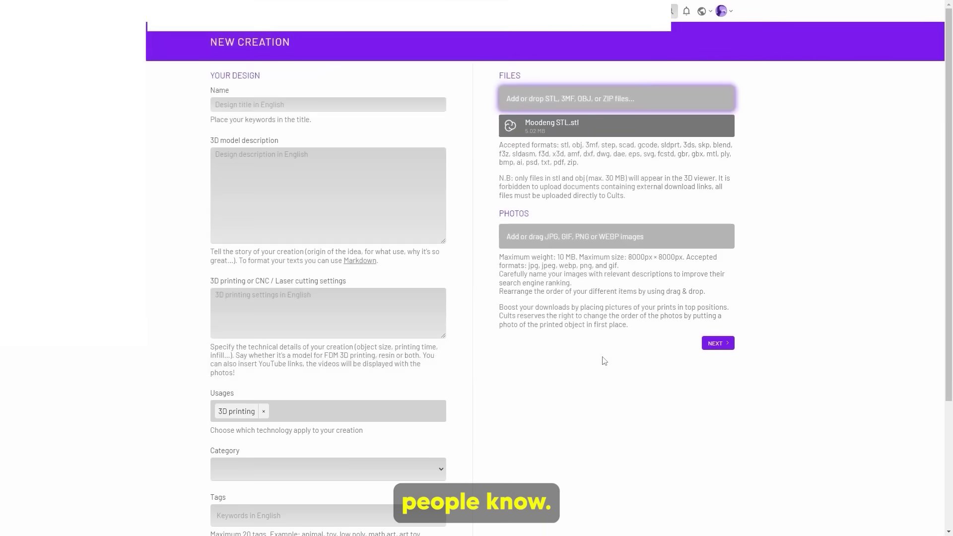
pyautogui.tripleClick(568, 145)
pyautogui.click(605, 158)
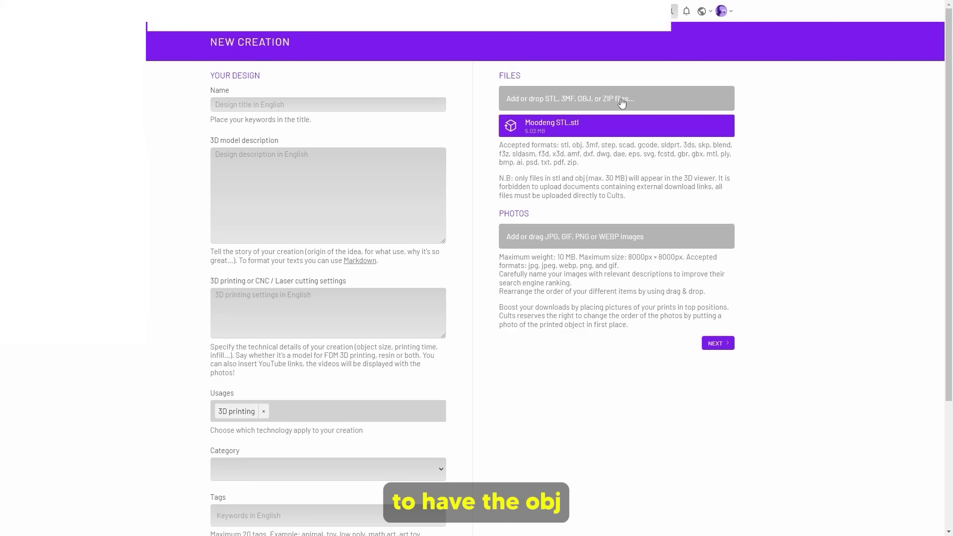
# Add the OBJ MOO DENG.zip archive and begin attaching the DALL-E hippo photo.
pyautogui.click(622, 100)
pyautogui.click(222, 73)
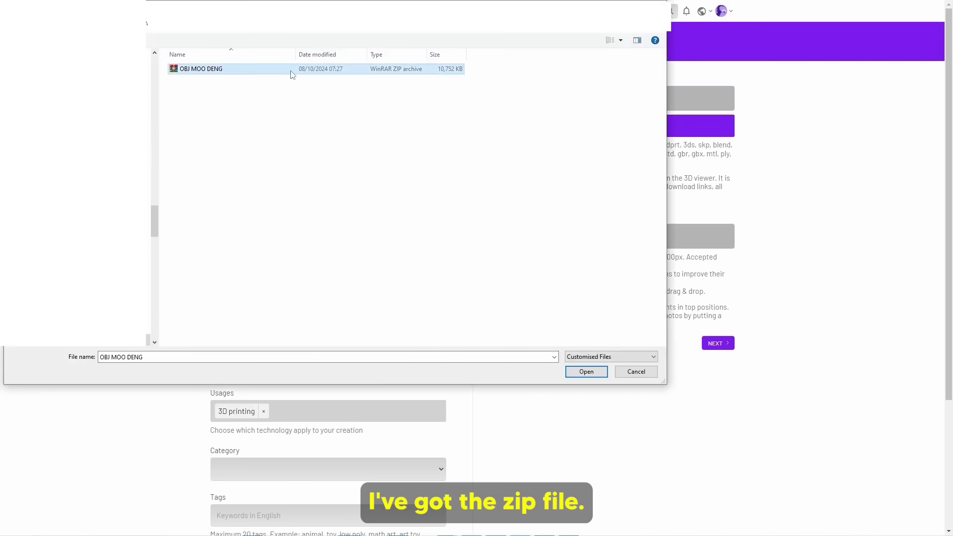
pyautogui.click(586, 372)
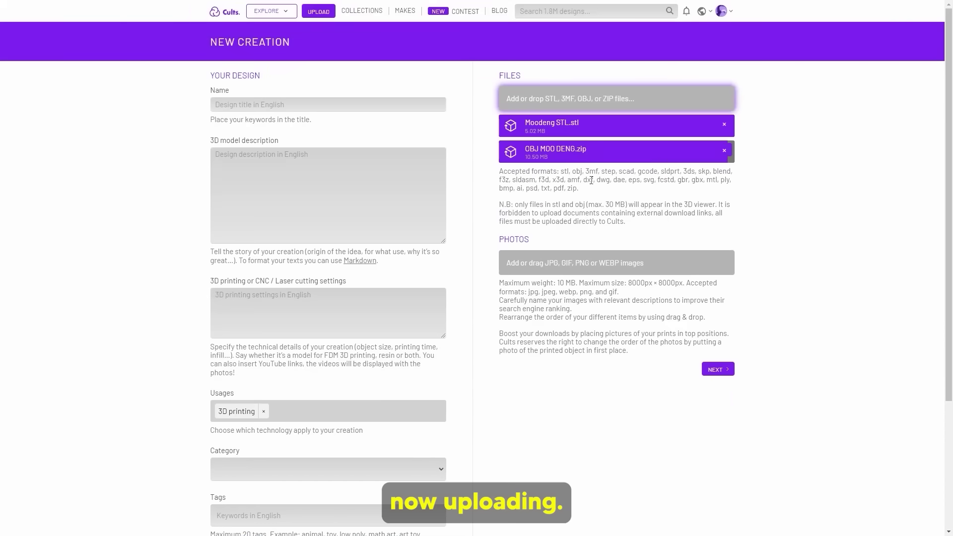
pyautogui.click(620, 263)
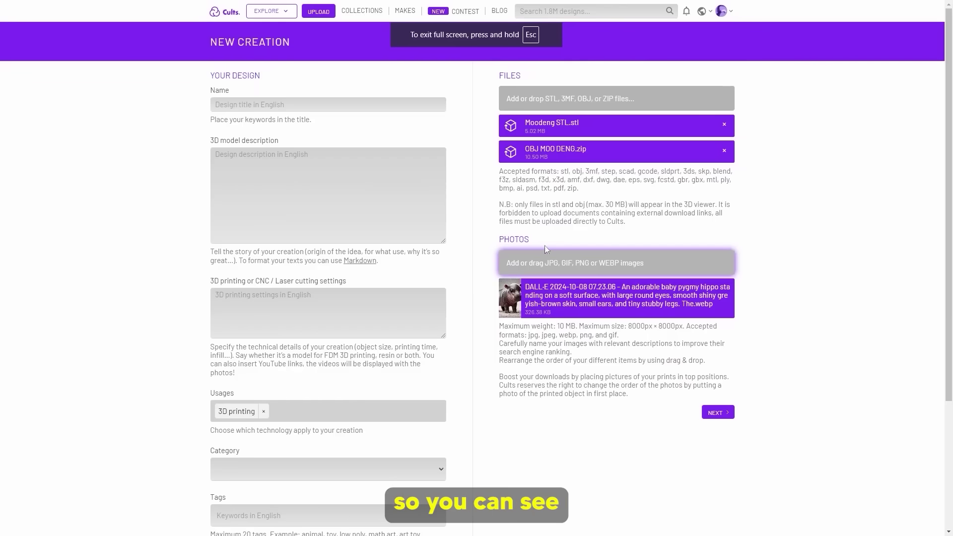
# Enter 'Moodeng 3d Model For Printing' as the design name.
pyautogui.click(273, 179)
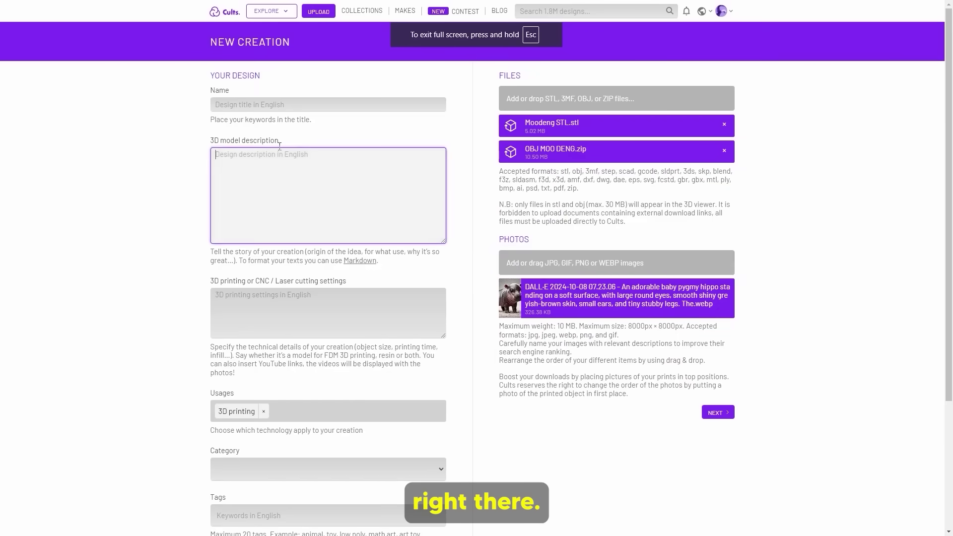
pyautogui.click(289, 106)
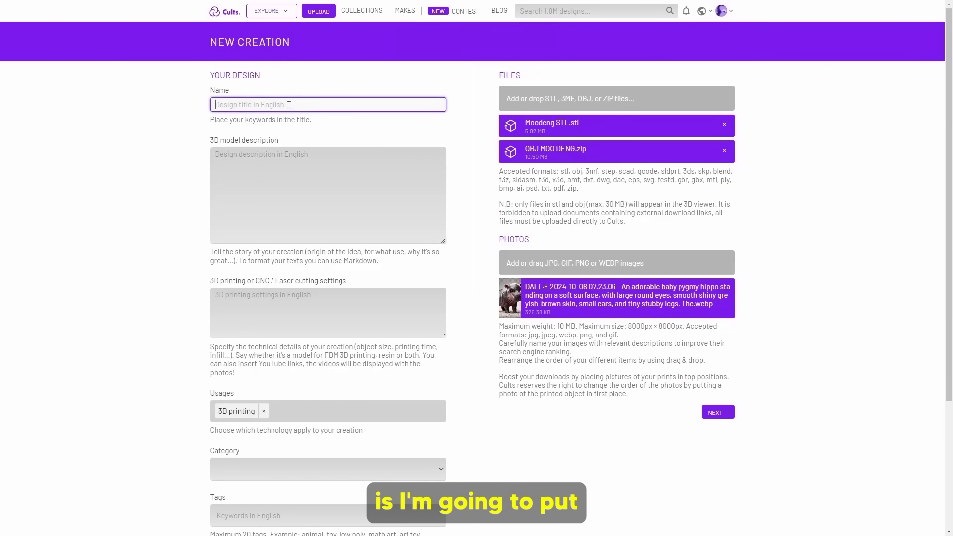
pyautogui.write('m0O')
pyautogui.press('BackSpace')
pyautogui.press('BackSpace')
pyautogui.press('BackSpace')
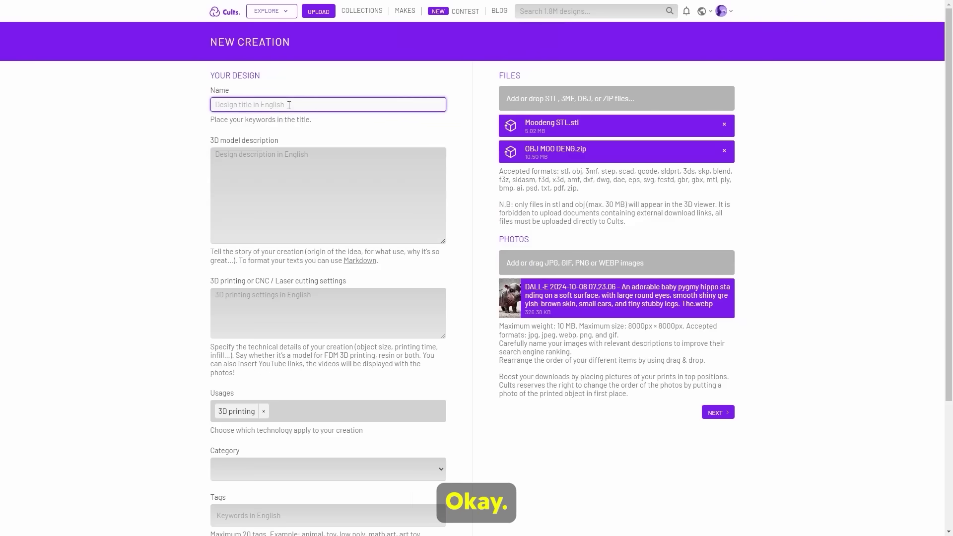
pyautogui.write('Moodeng 3')
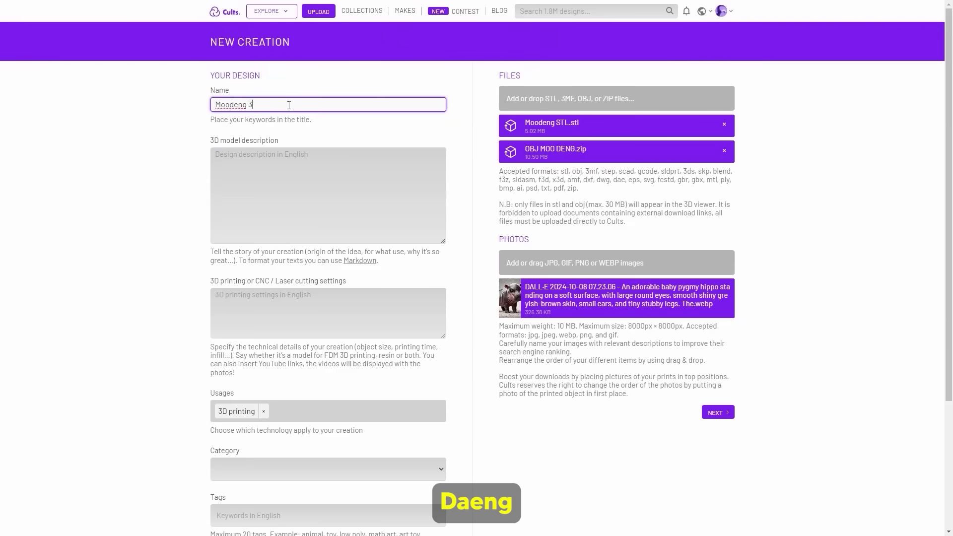
pyautogui.write('d Model For Pritning')
pyautogui.press('BackSpace')
pyautogui.press('BackSpace')
pyautogui.press('BackSpace')
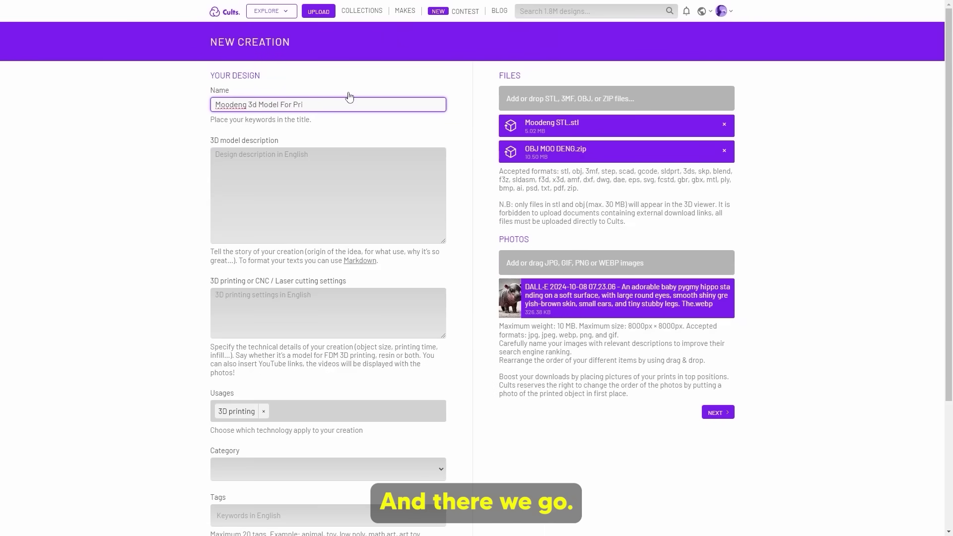
# Step through the description, 3D printing settings and tags sections of the form.
pyautogui.click(342, 189)
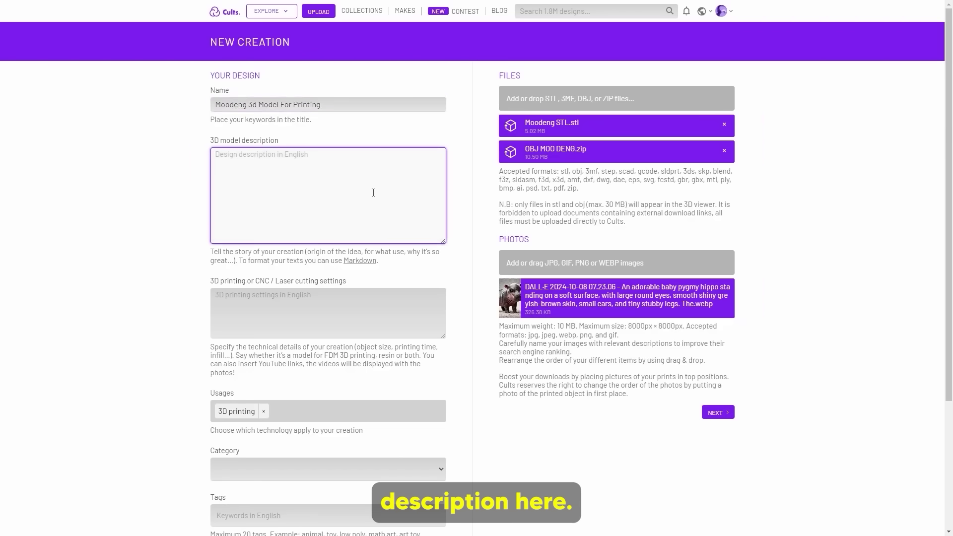
pyautogui.click(293, 313)
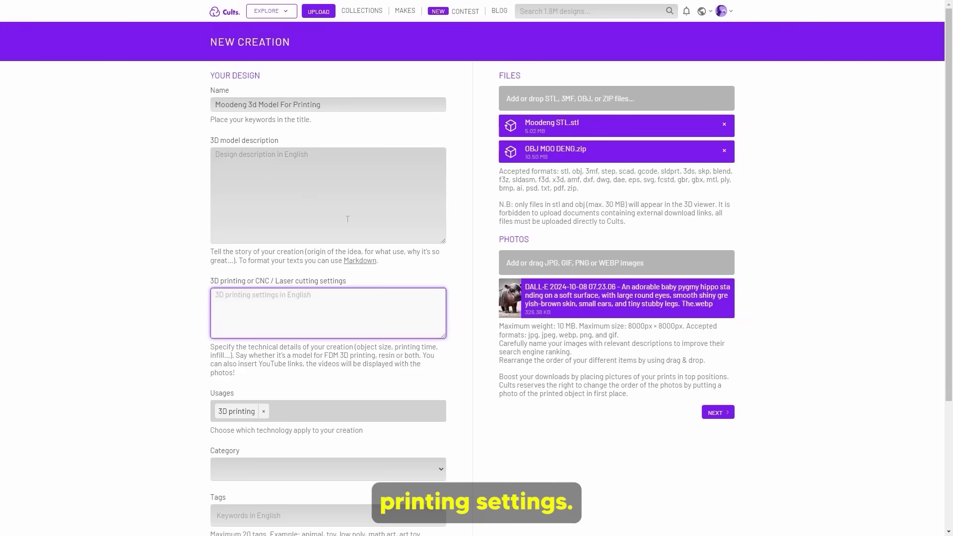
pyautogui.scroll(-1, 289, 266)
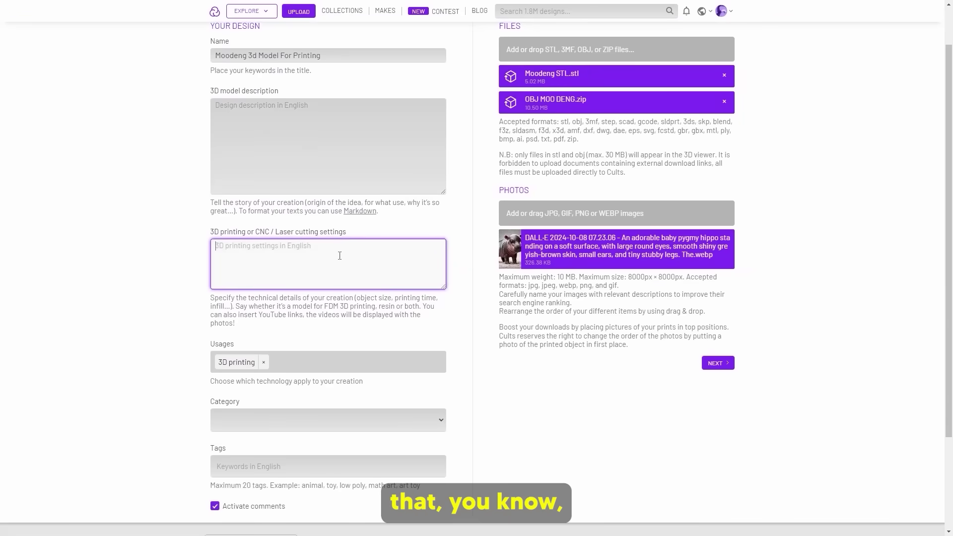
pyautogui.scroll(-1, 355, 258)
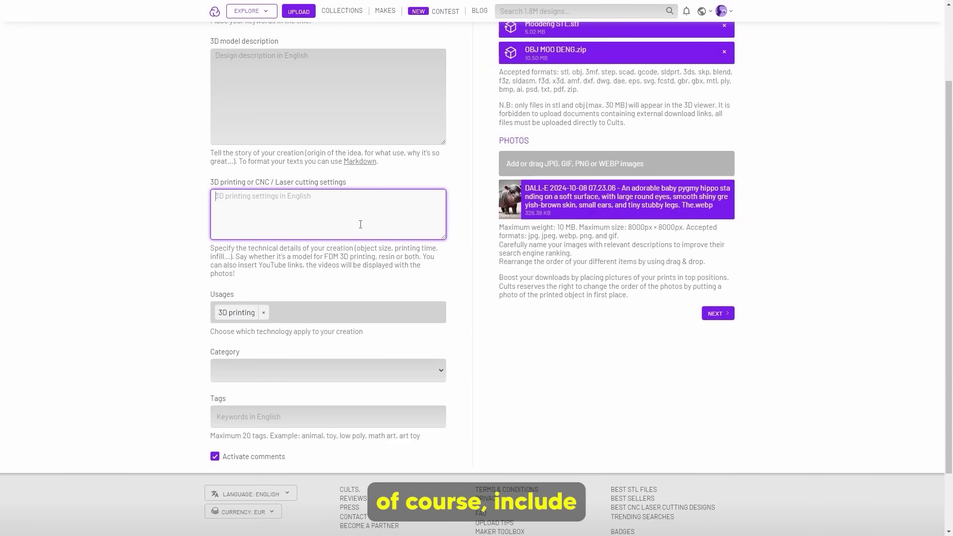
pyautogui.click(331, 408)
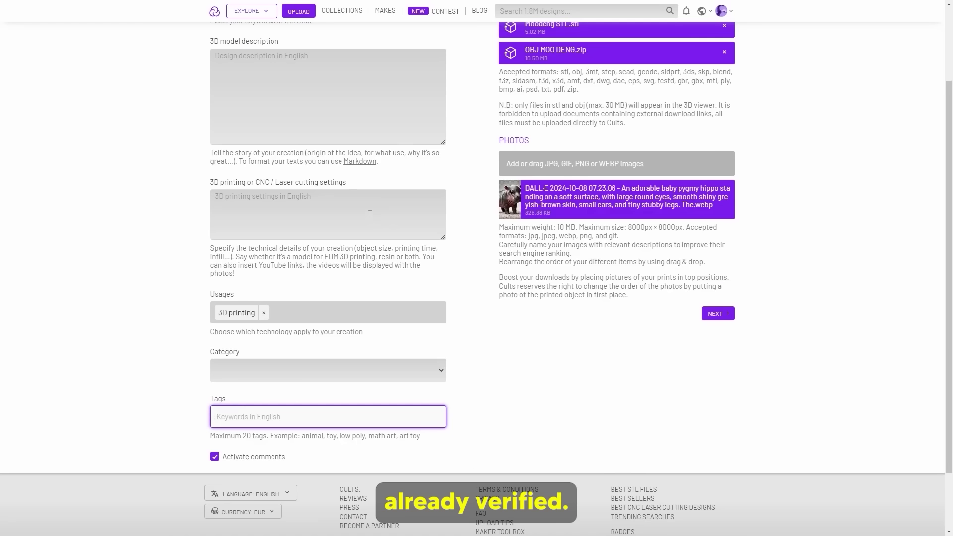
pyautogui.click(298, 192)
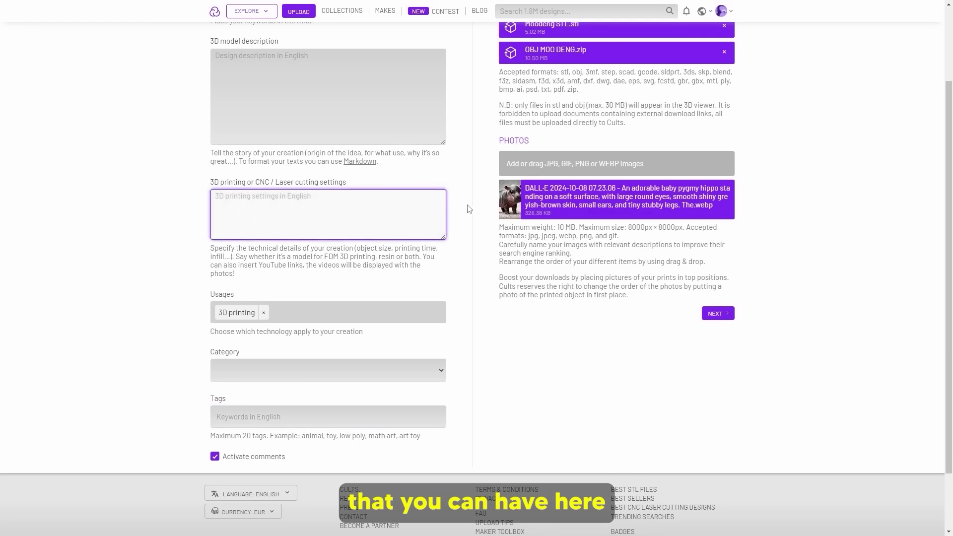
pyautogui.scroll(1, 447, 198)
pyautogui.scroll(1, 536, 133)
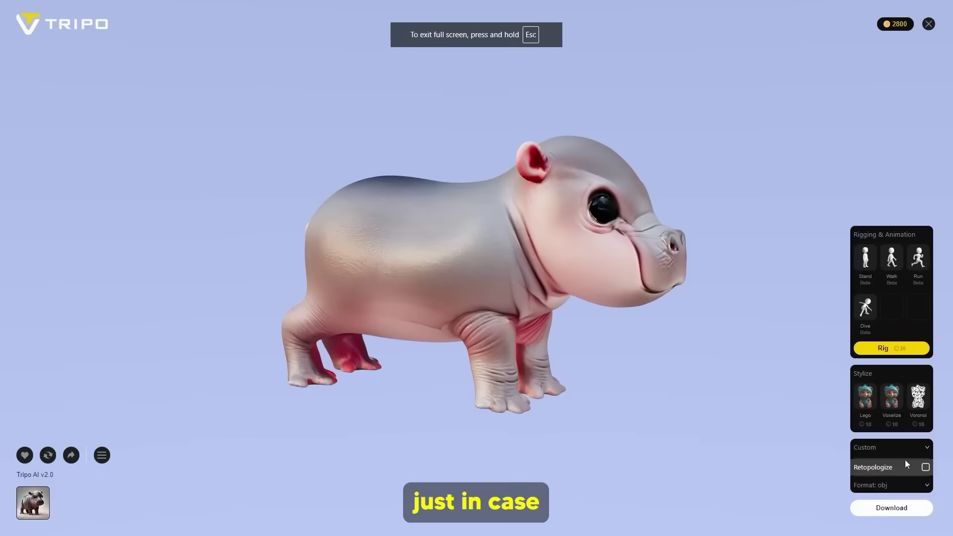
# Keep the Custom preset and enable Retopologize at the low ≈ 5000 level, comparing med and high.
pyautogui.click(904, 447)
pyautogui.click(918, 367)
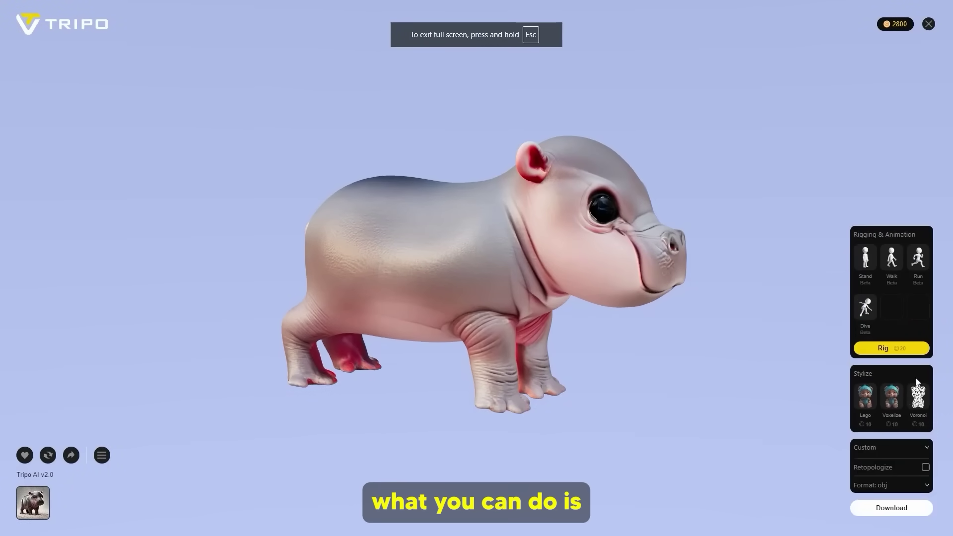
pyautogui.click(902, 467)
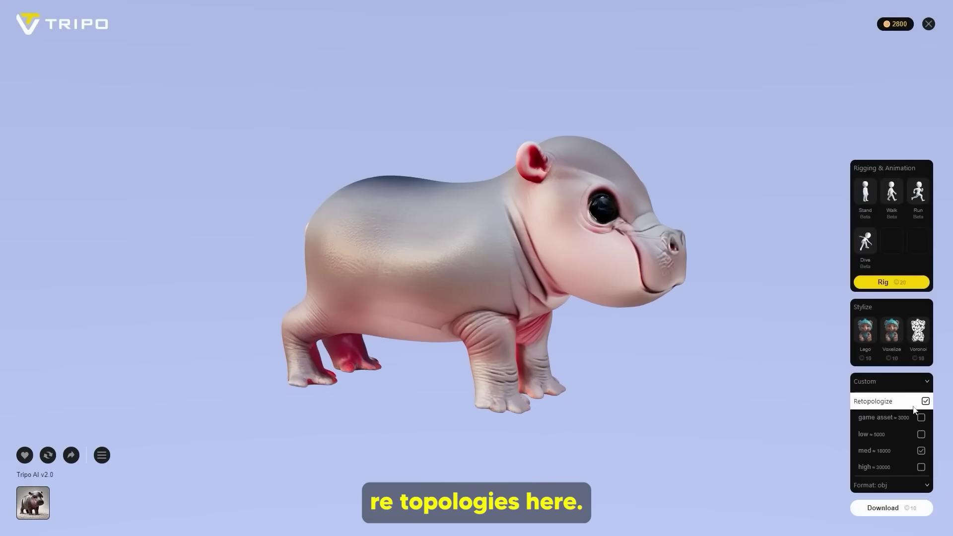
pyautogui.click(886, 437)
pyautogui.click(882, 468)
pyautogui.click(888, 451)
pyautogui.click(887, 467)
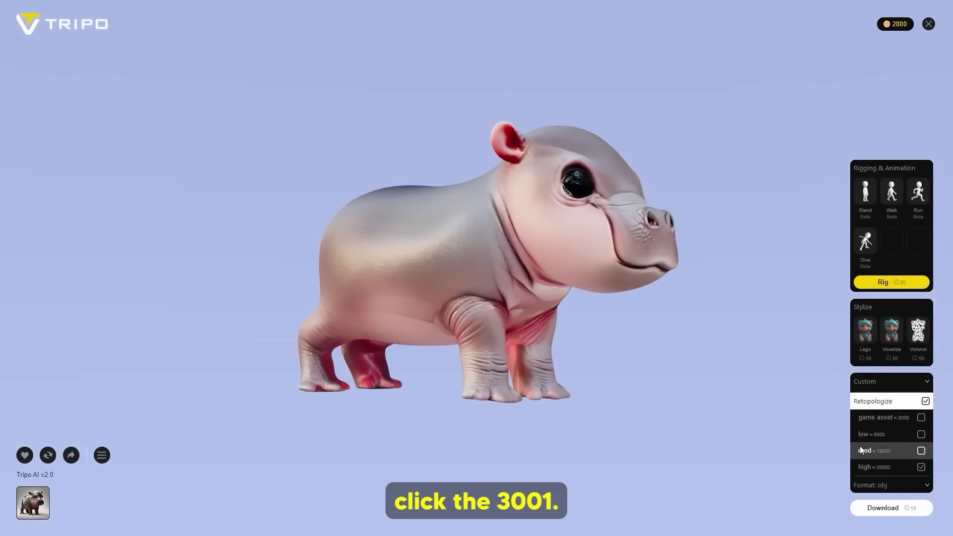
pyautogui.click(892, 435)
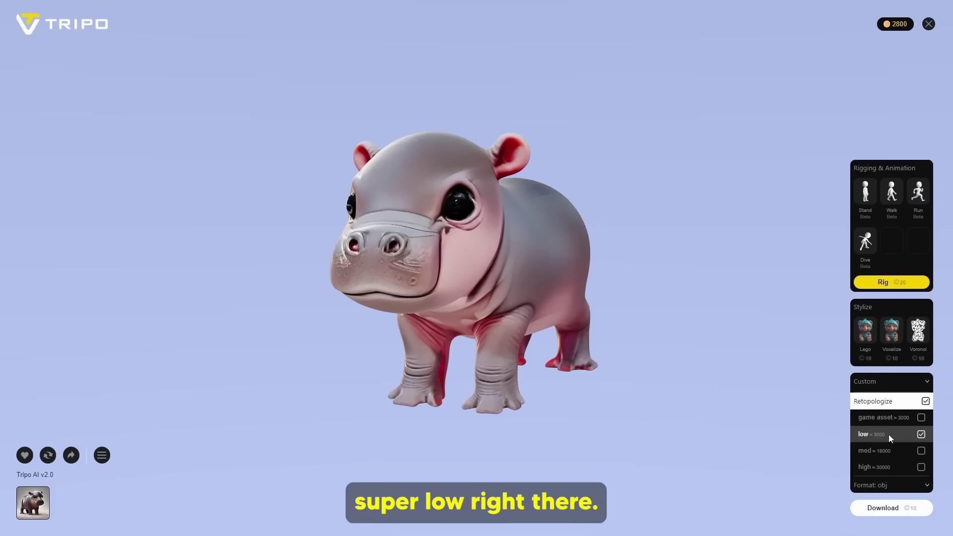
pyautogui.moveTo(681, 234); pyautogui.dragTo(761, 250)
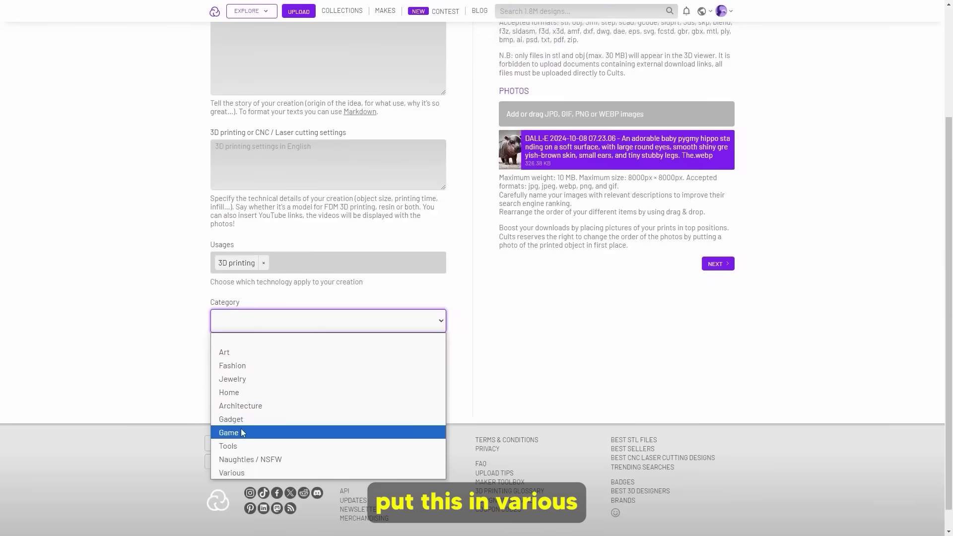
# Set the category to Various and leave the subcategories unselected.
pyautogui.click(234, 472)
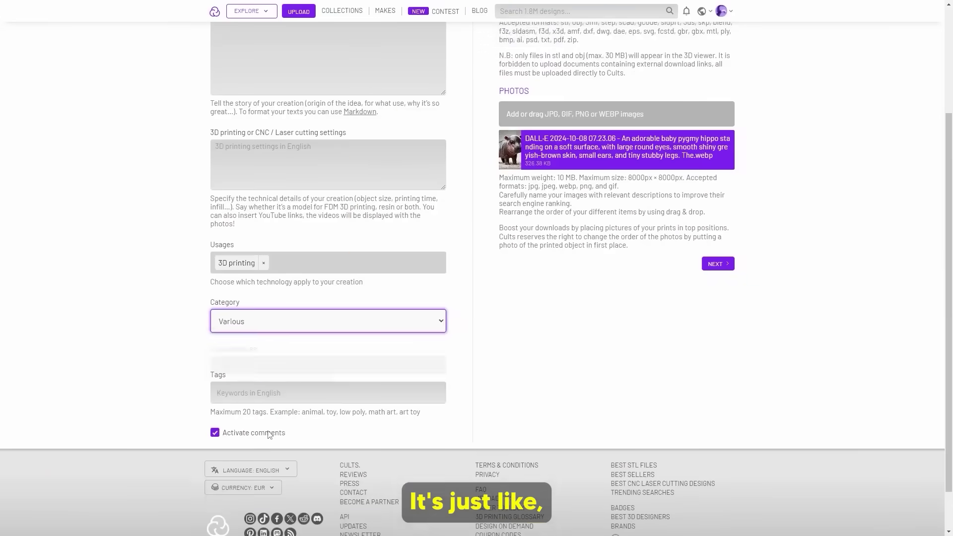
pyautogui.click(286, 372)
pyautogui.scroll(-2, 268, 419)
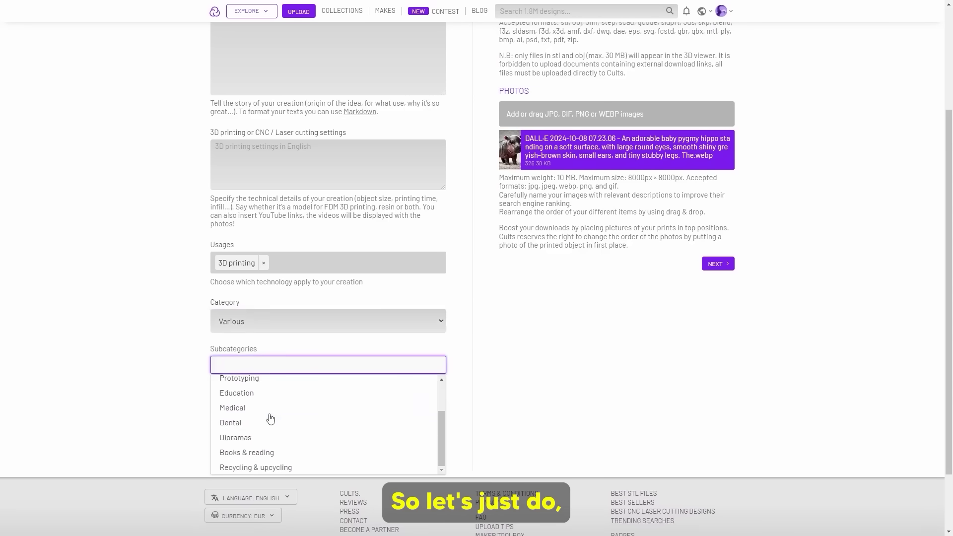
pyautogui.scroll(2, 276, 394)
pyautogui.click(419, 365)
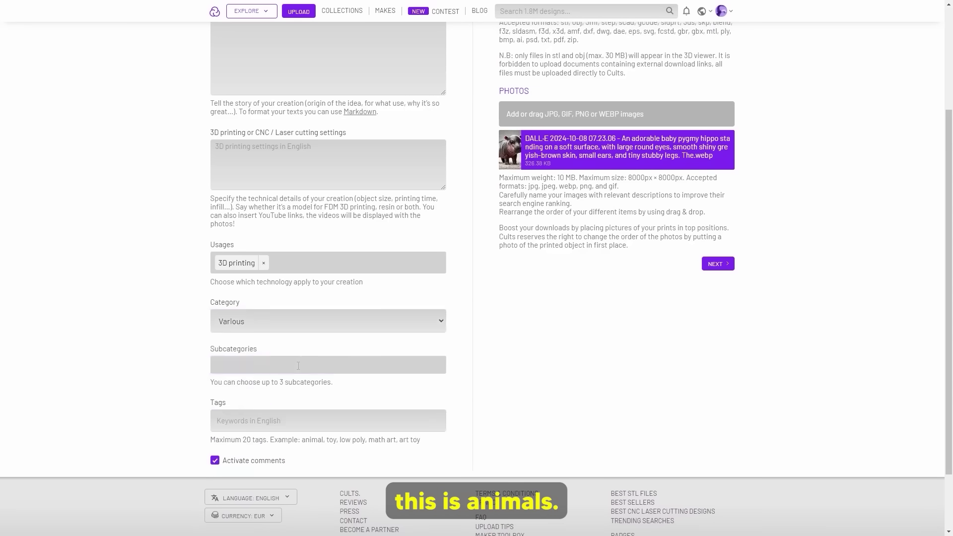
pyautogui.click(291, 321)
pyautogui.press('Escape')
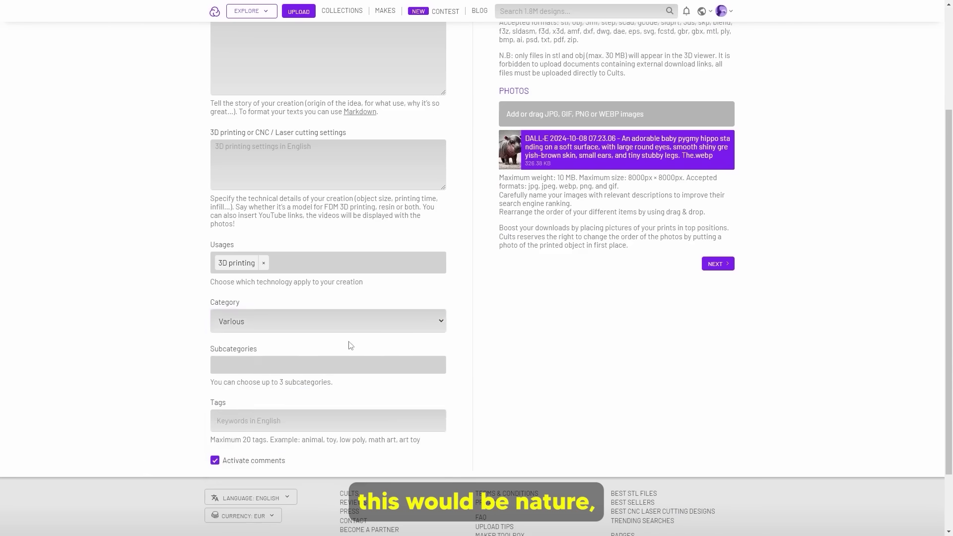
# Add the tag moodeng to the design.
pyautogui.click(279, 365)
pyautogui.scroll(-4, 291, 419)
pyautogui.press('Tab')
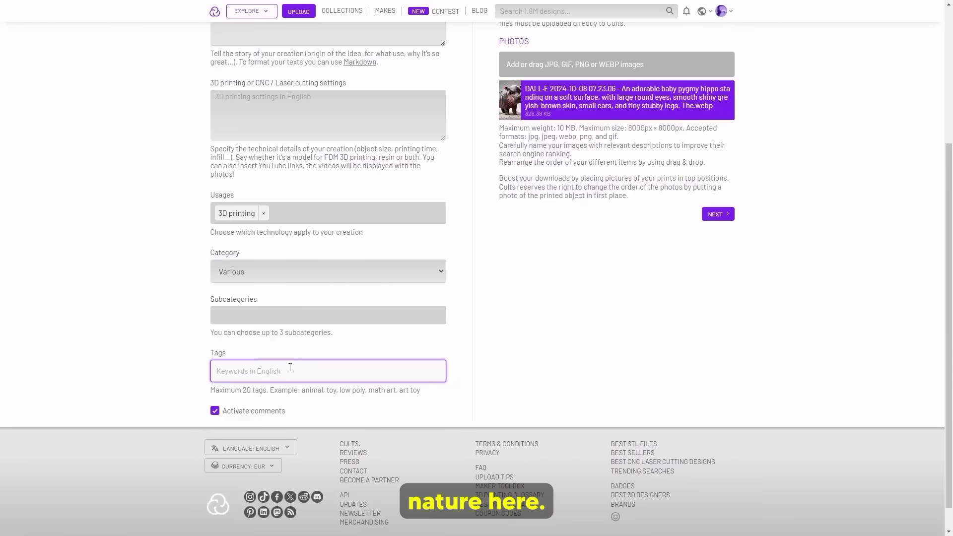
pyautogui.write('mk')
pyautogui.press('BackSpace')
pyautogui.write('oodeng')
pyautogui.press('Return')
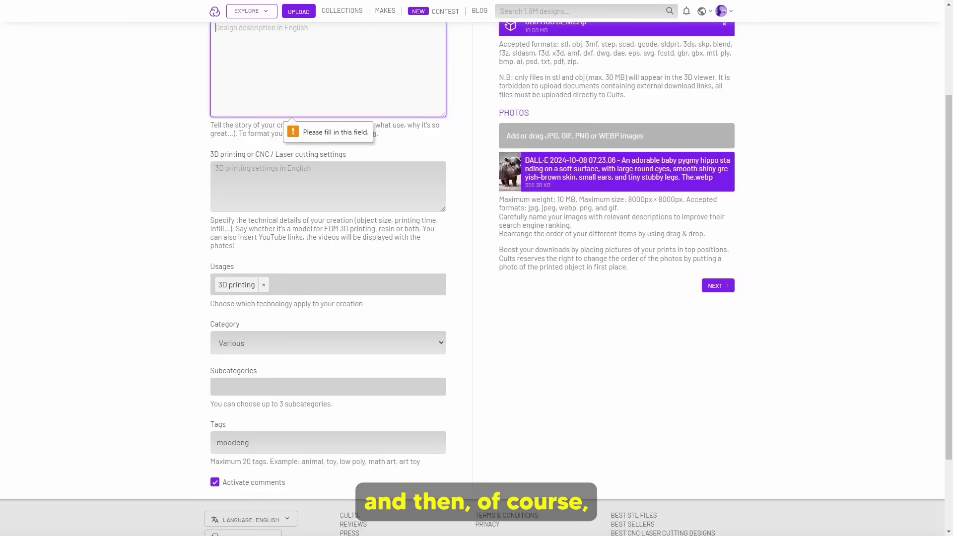
pyautogui.scroll(3, 550, 136)
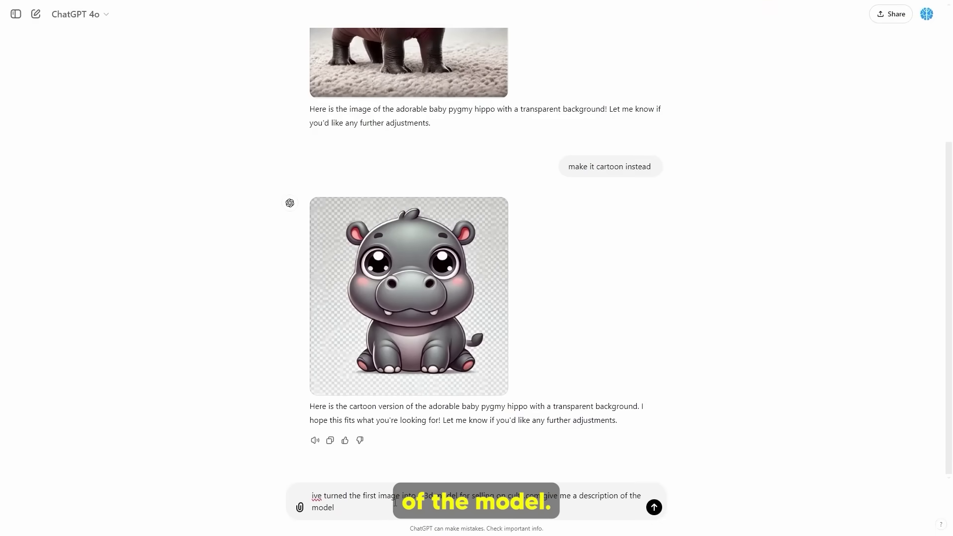
# Ask ChatGPT for a Cults description of the STL and OBJ zip files, then select its reply.
pyautogui.write('ive got an STL f')
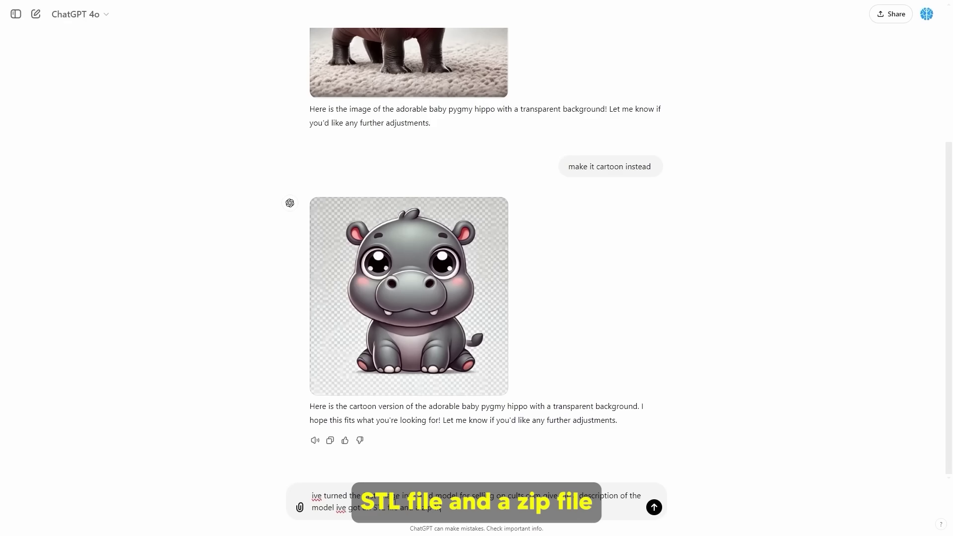
pyautogui.write('ile and a zip file containing the obj and materials/textures')
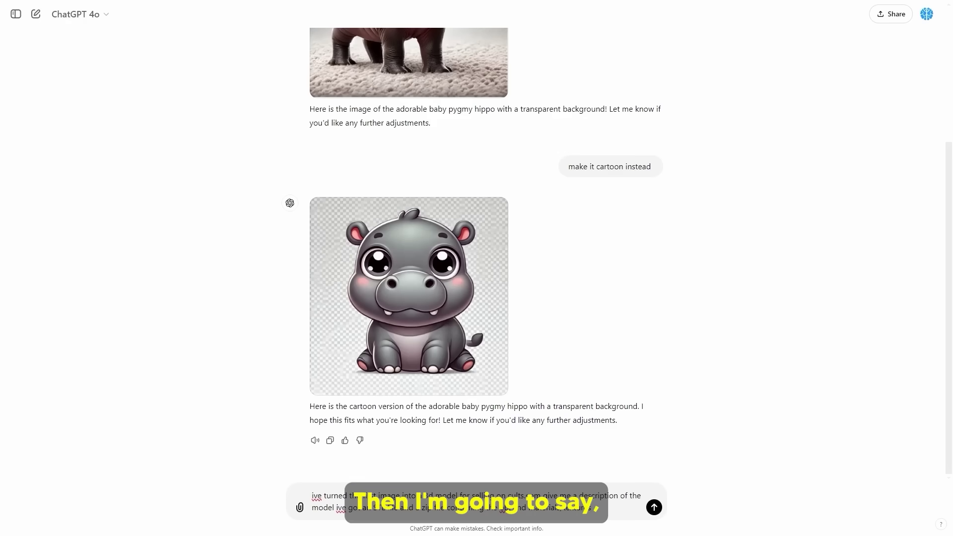
pyautogui.write(' , i need')
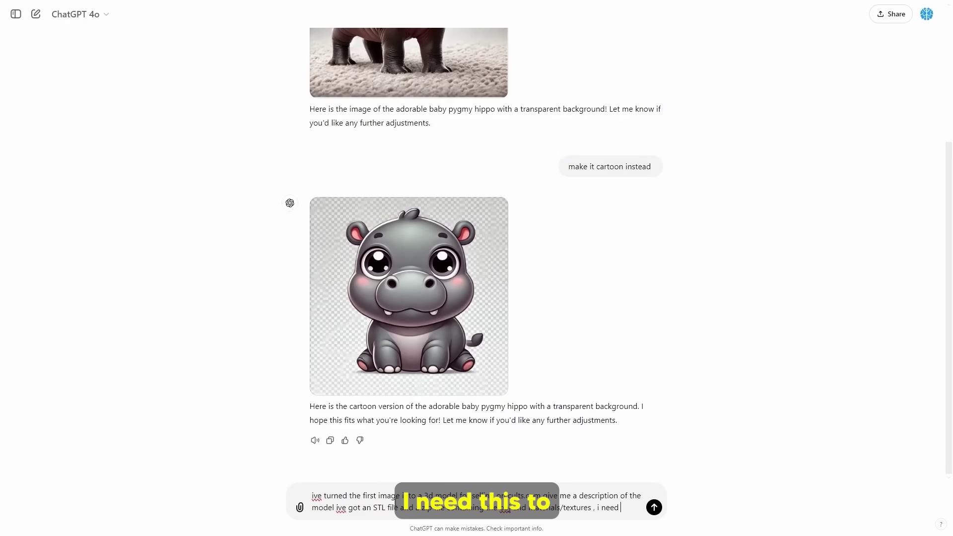
pyautogui.write(' this to post /sell the product')
pyautogui.press('Return')
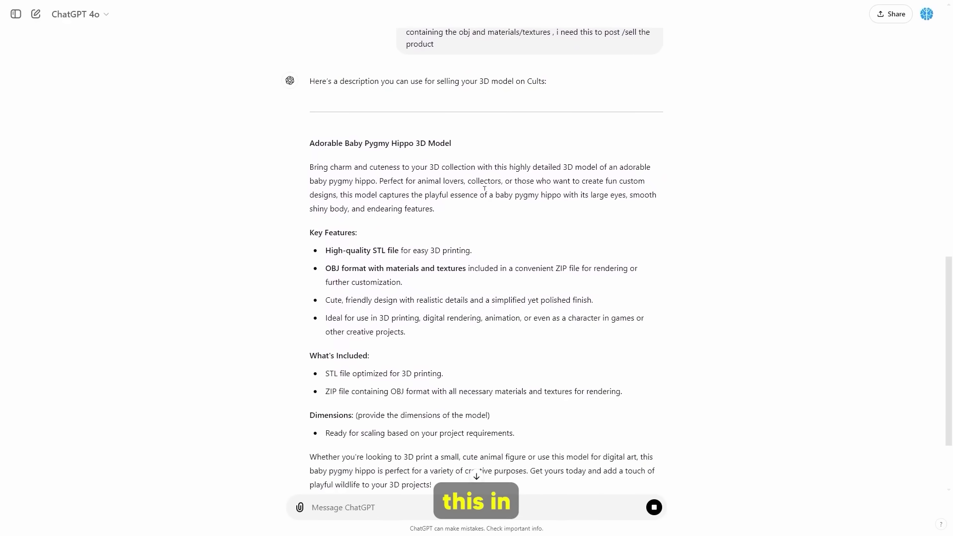
pyautogui.moveTo(437, 384); pyautogui.dragTo(314, 149)
# Copy ChatGPT's hippo description and paste it into the Cults3D description box.
pyautogui.rightClick(341, 171)
pyautogui.click(357, 180)
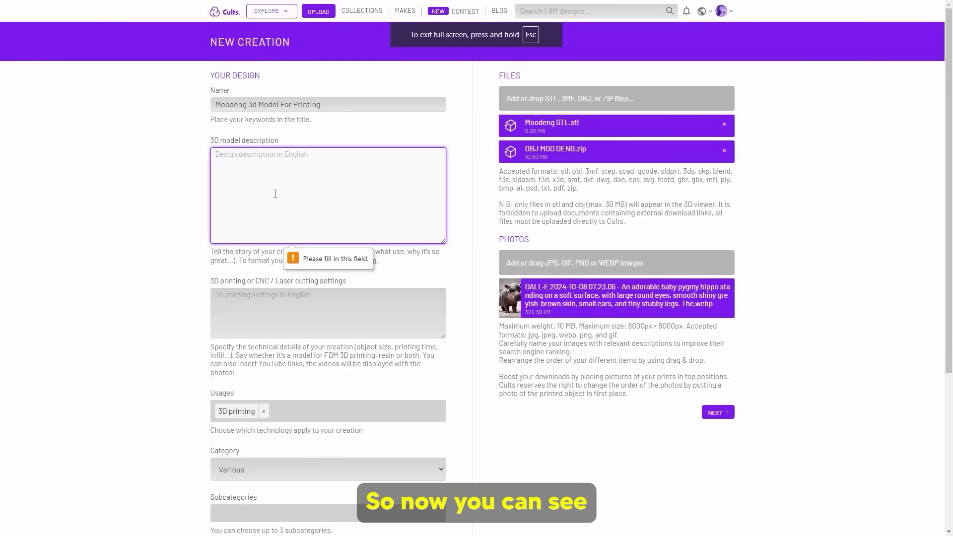
pyautogui.hotkey('ctrl', 'v')
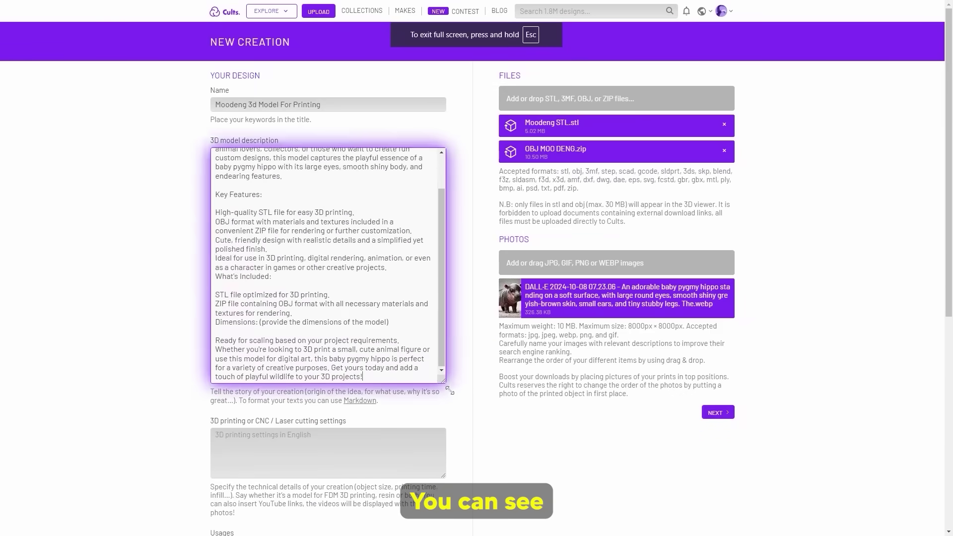
pyautogui.scroll(2, 442, 338)
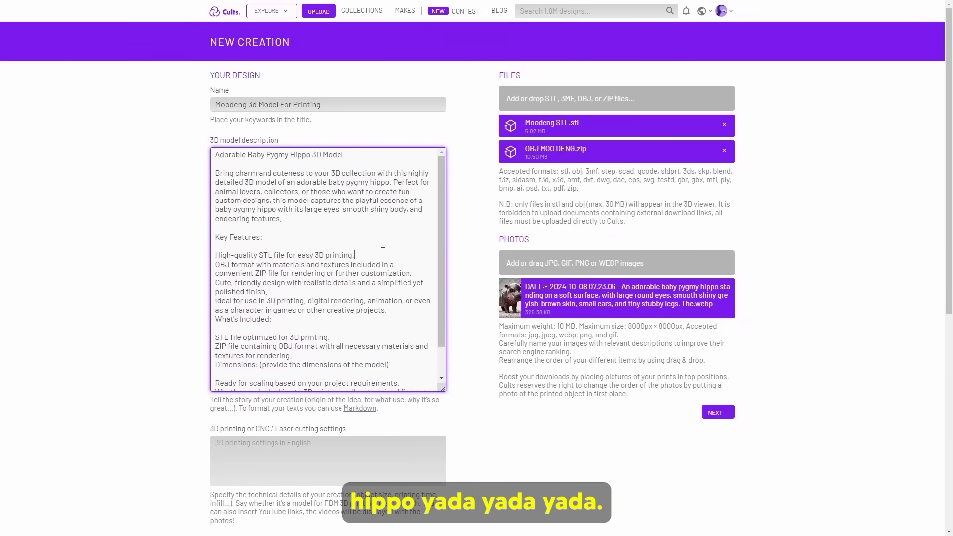
# Insert blank lines between each feature, the STL line, Dimensions and the closing 'Get yours today' paragraph.
pyautogui.press('Return')
pyautogui.click(413, 283)
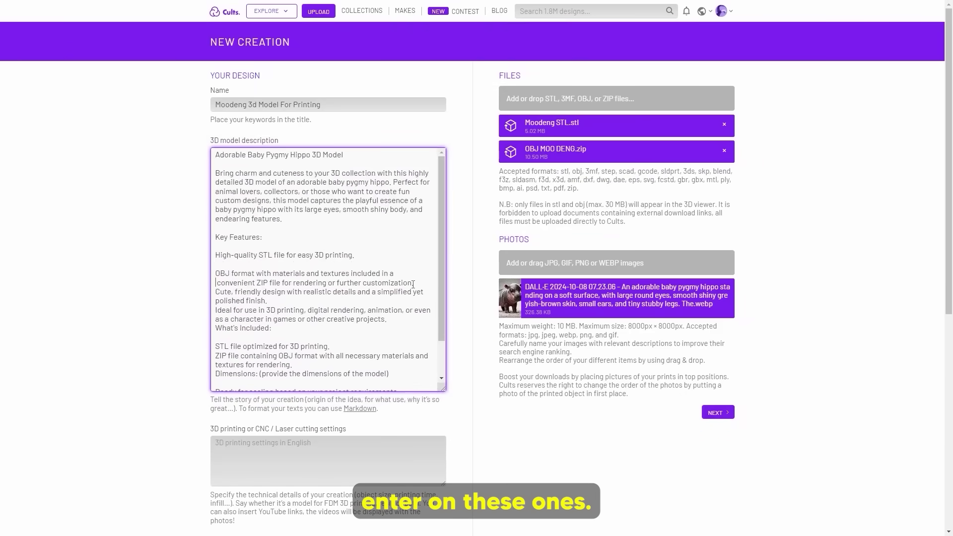
pyautogui.press('Return')
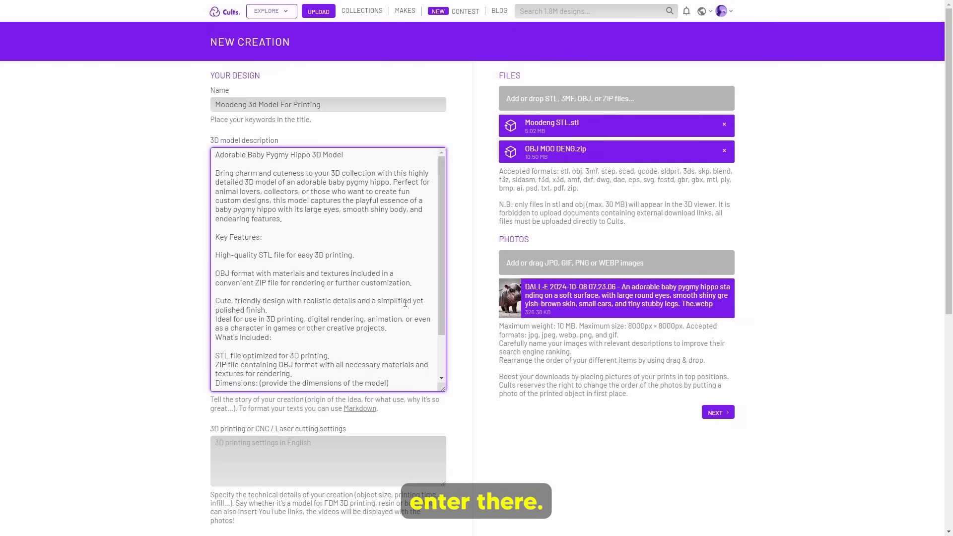
pyautogui.click(307, 309)
pyautogui.press('Return')
pyautogui.press('Return')
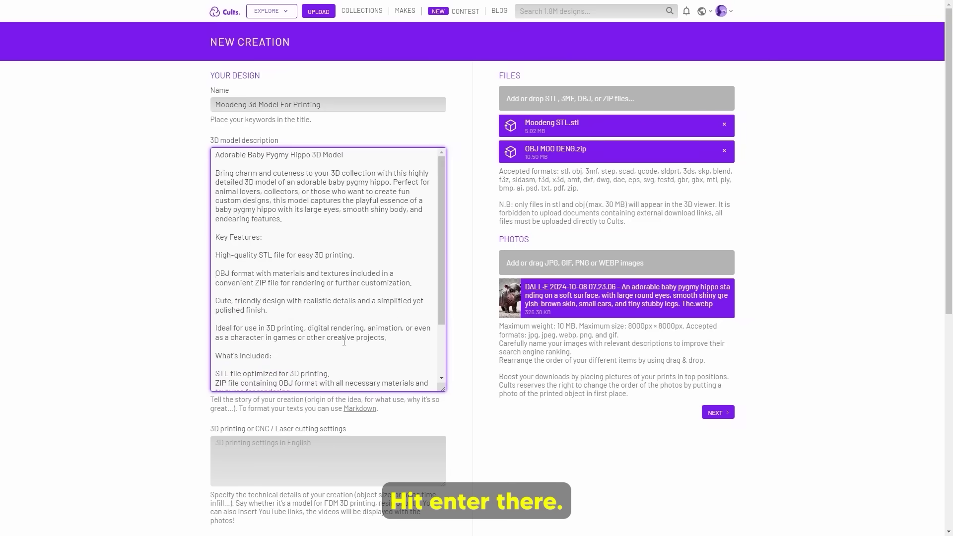
pyautogui.scroll(-3, 350, 308)
pyautogui.click(347, 303)
pyautogui.press('Return')
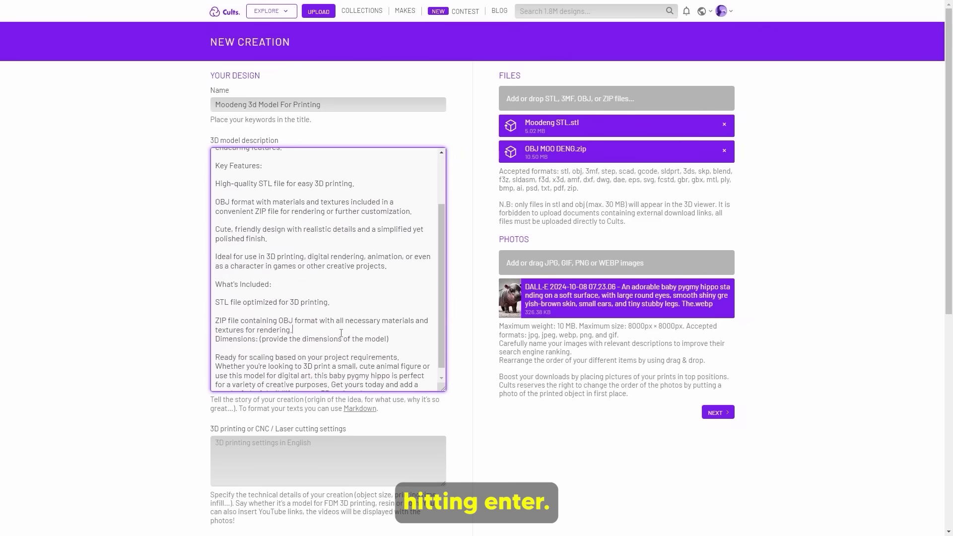
pyautogui.click(367, 331)
pyautogui.press('Return')
pyautogui.scroll(-2, 367, 331)
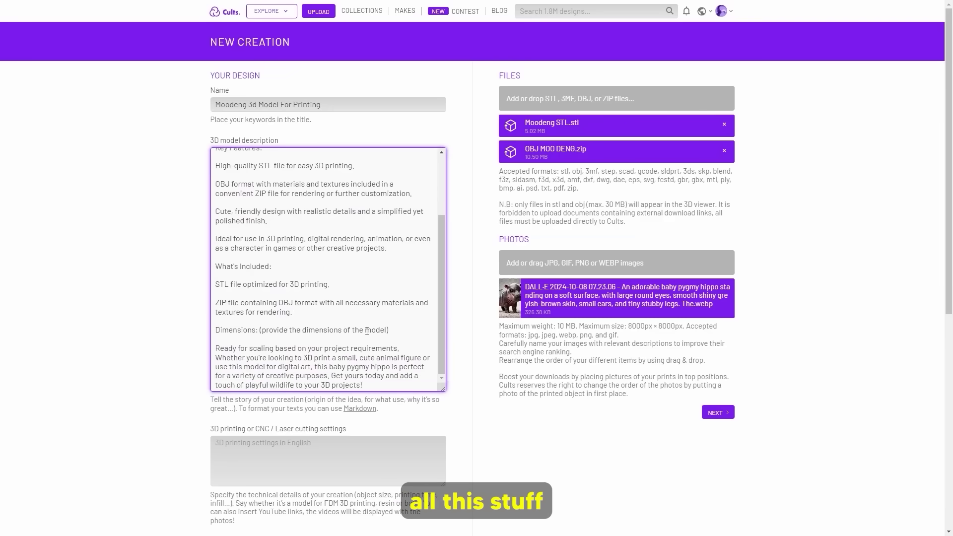
pyautogui.click(400, 347)
pyautogui.press('Return')
pyautogui.scroll(-1, 428, 368)
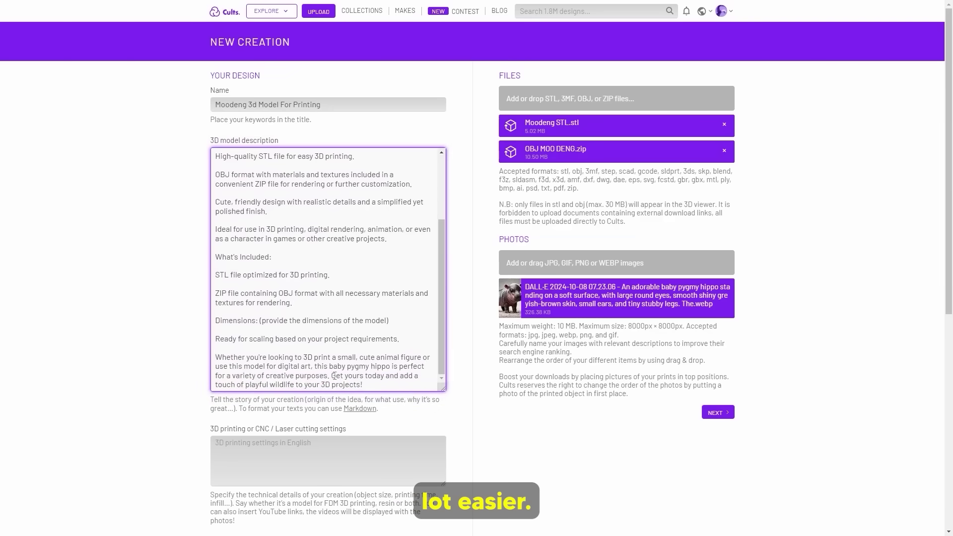
pyautogui.press('Return')
pyautogui.scroll(6, 363, 319)
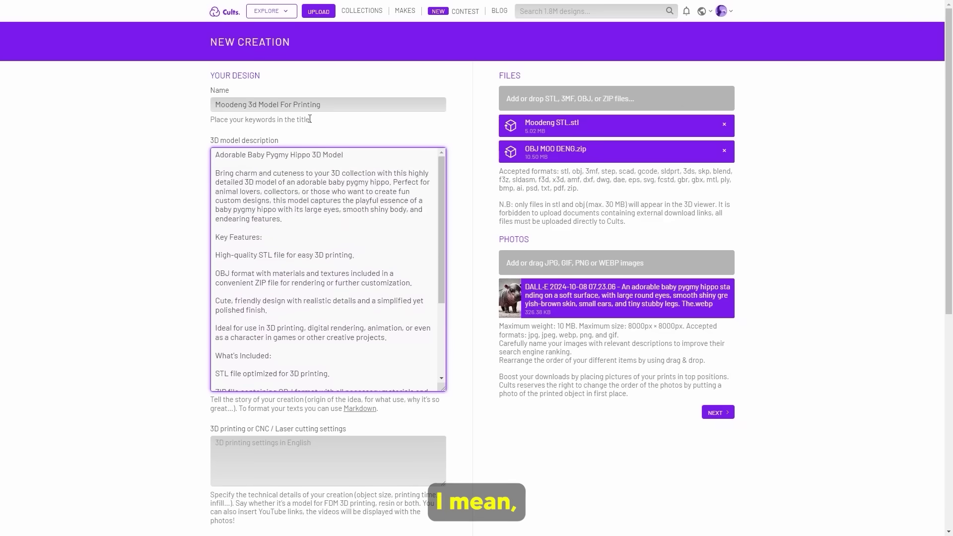
pyautogui.scroll(-5, 344, 112)
pyautogui.scroll(5, 314, 162)
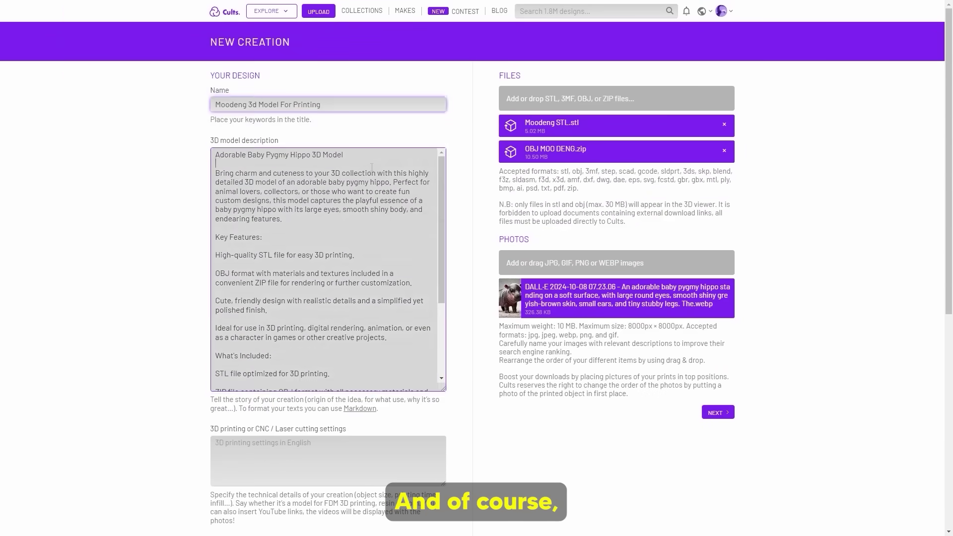
# Review the description heading and design name, then continue to the pricing and sharing page.
pyautogui.moveTo(344, 155); pyautogui.dragTo(192, 156)
pyautogui.click(311, 105)
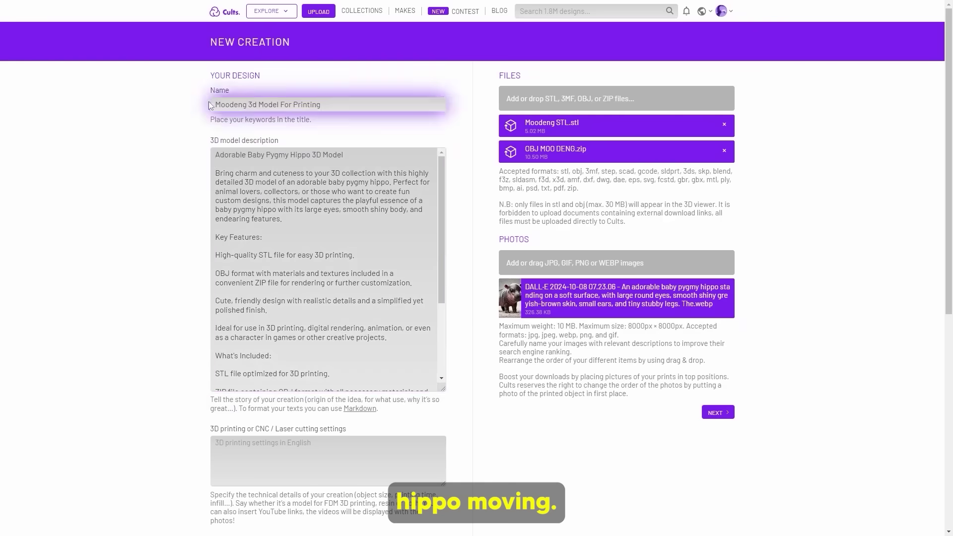
pyautogui.tripleClick(311, 105)
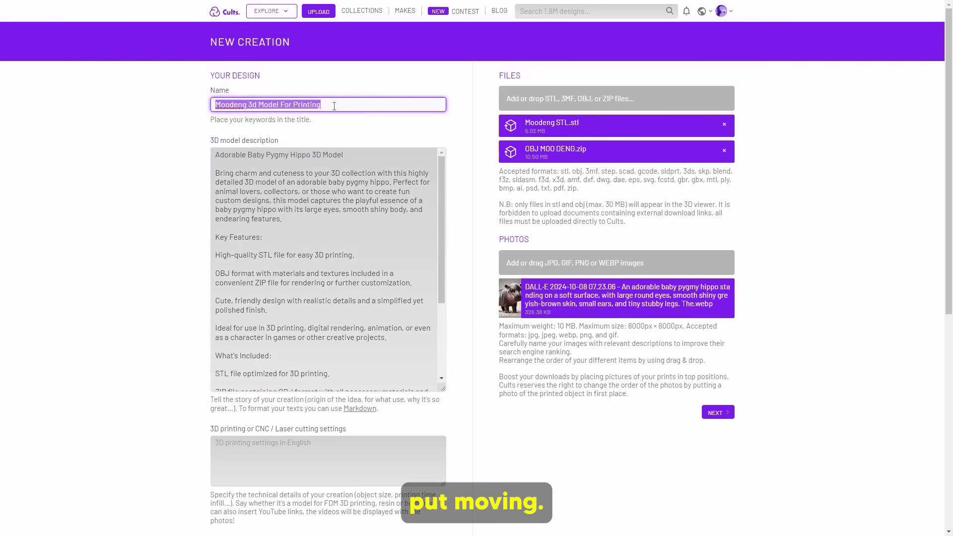
pyautogui.scroll(-10, 323, 248)
pyautogui.scroll(6, 720, 321)
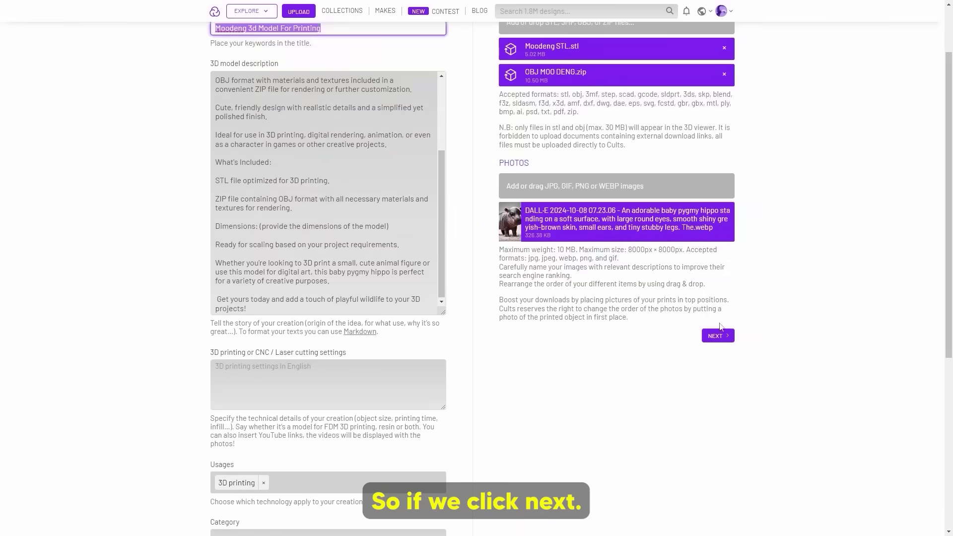
pyautogui.click(723, 336)
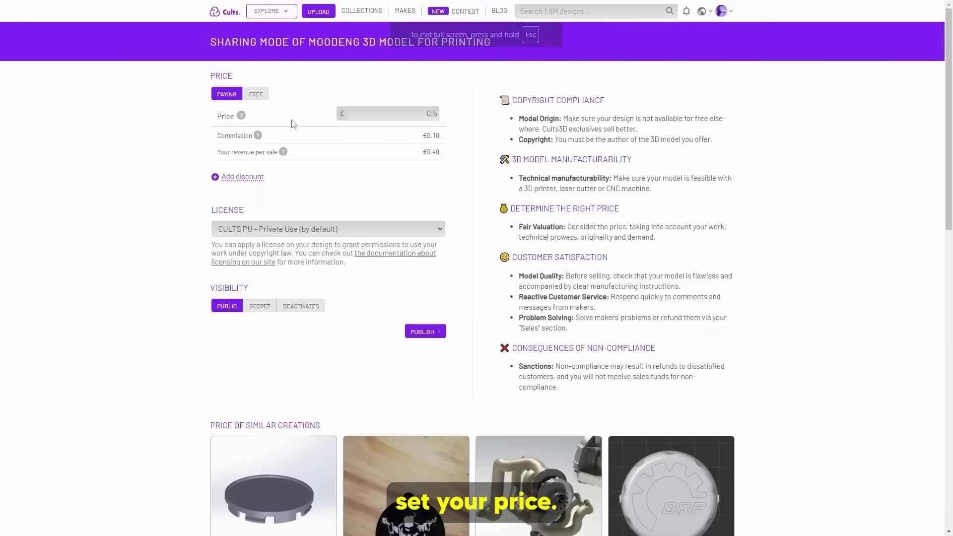
# Try the price at 0.5, then 2, keeping the default CULTS PU Private Use licence.
pyautogui.doubleClick(394, 119)
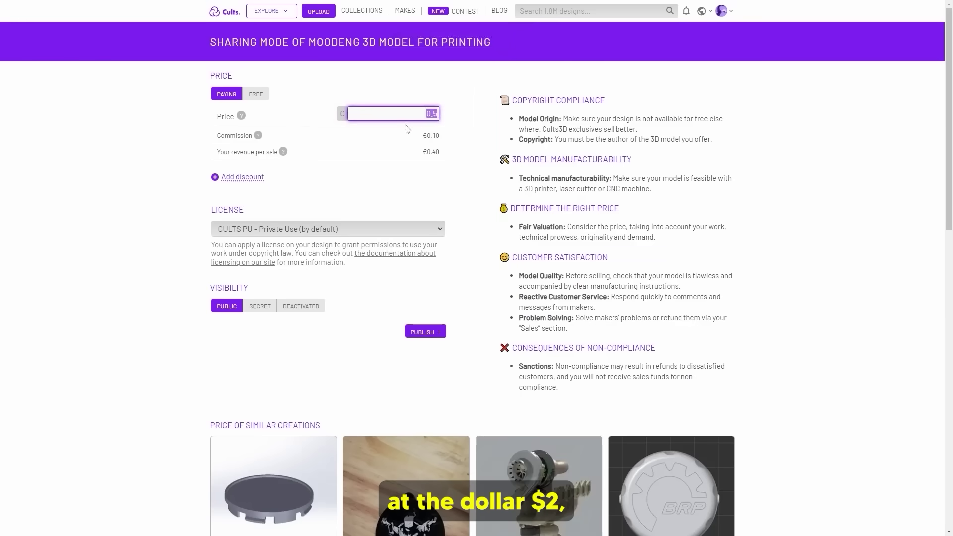
pyautogui.click(447, 106)
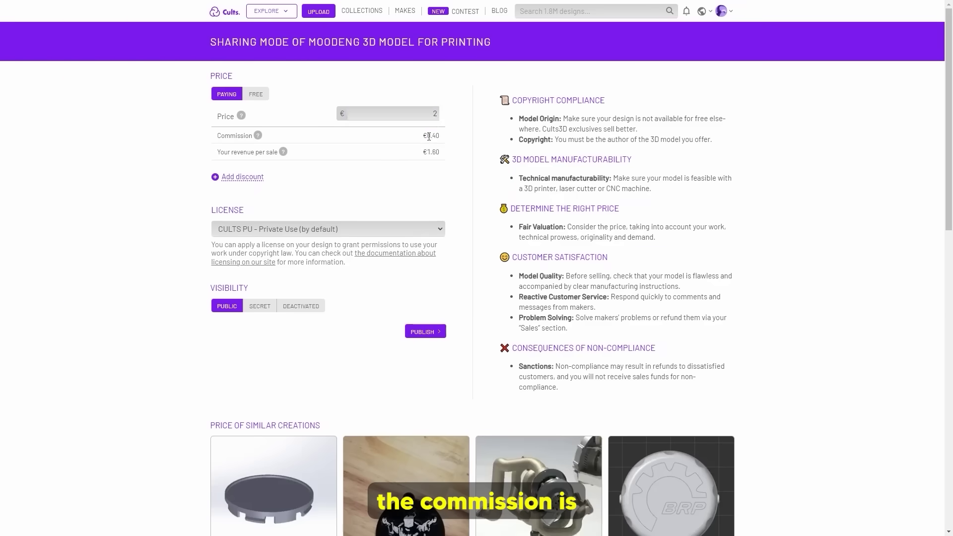
pyautogui.moveTo(258, 137)
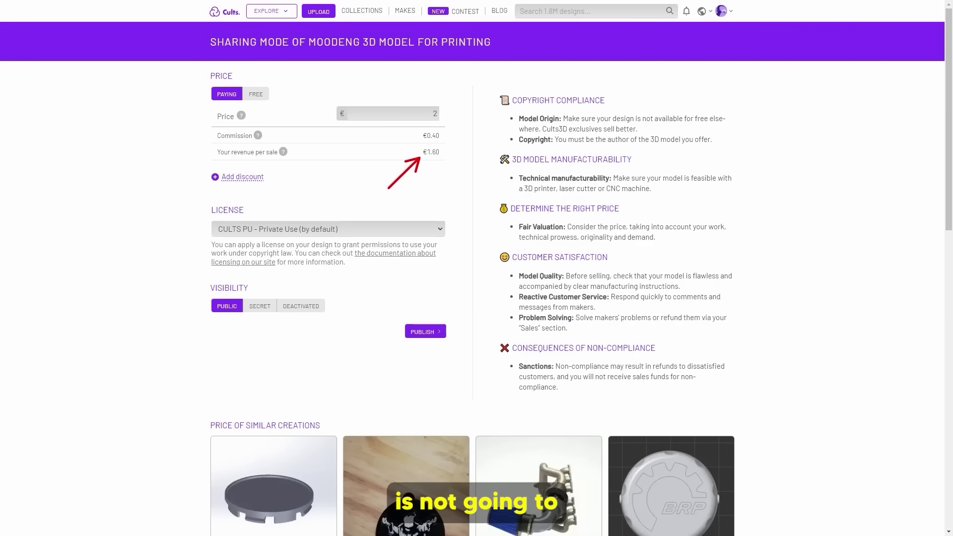
pyautogui.doubleClick(432, 114)
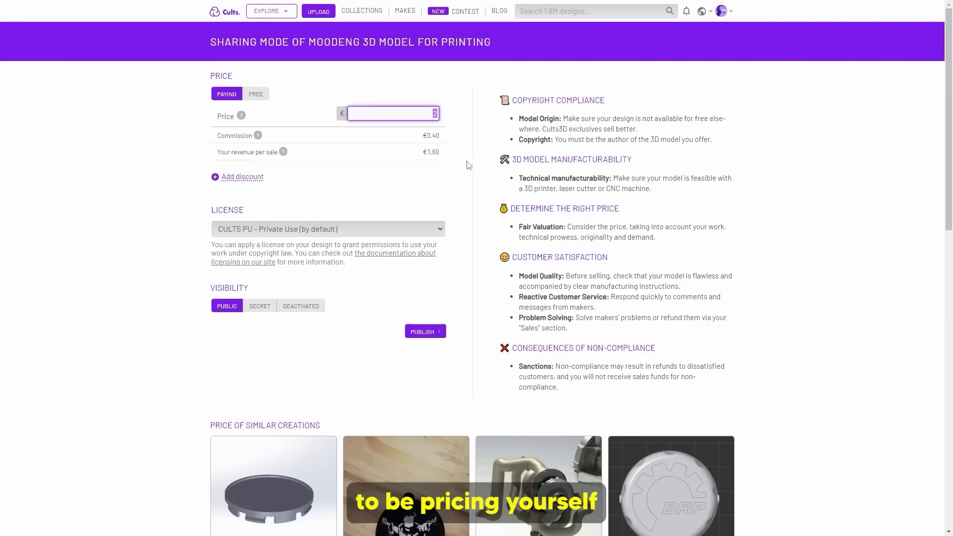
pyautogui.click(256, 94)
pyautogui.click(227, 94)
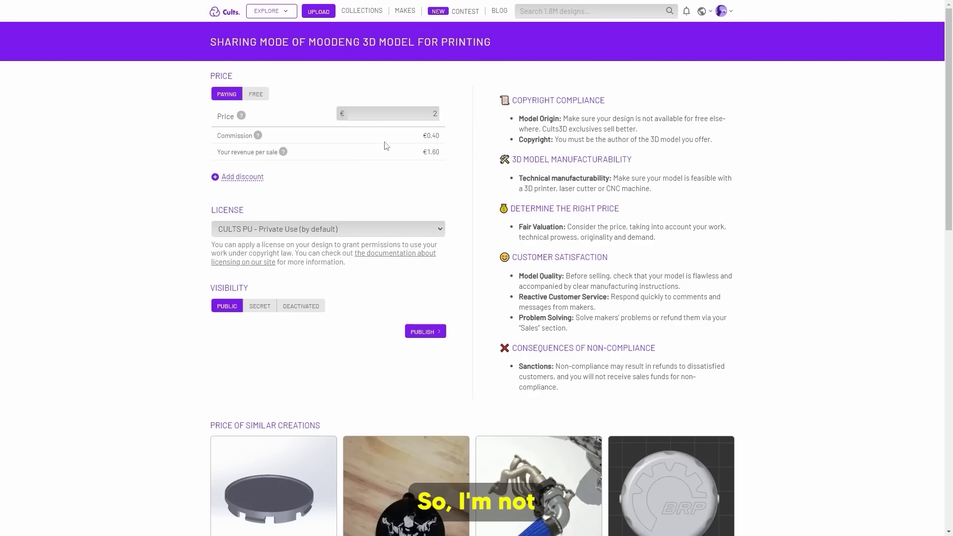
pyautogui.click(362, 232)
pyautogui.click(361, 232)
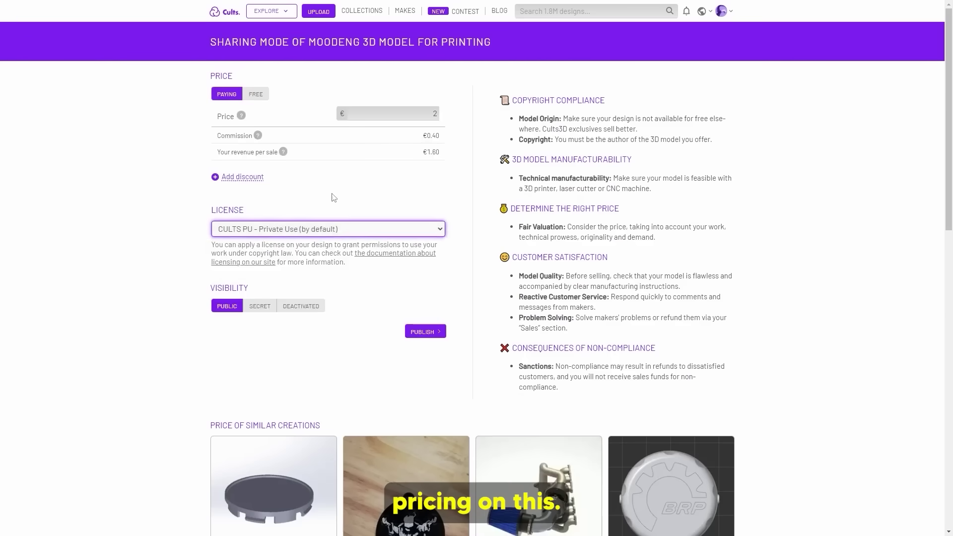
pyautogui.doubleClick(434, 113)
pyautogui.click(416, 177)
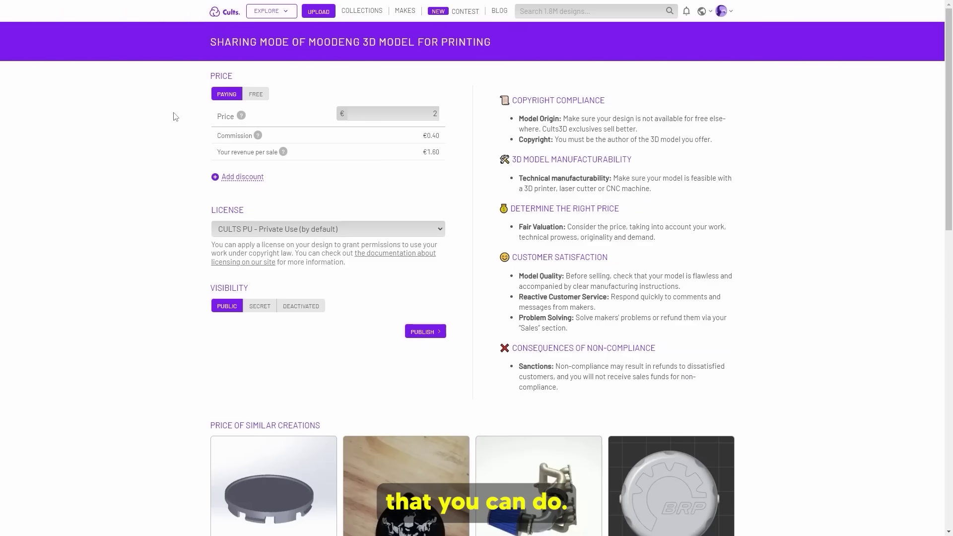
# Make the model free, set visibility to Public, and publish the design.
pyautogui.click(255, 93)
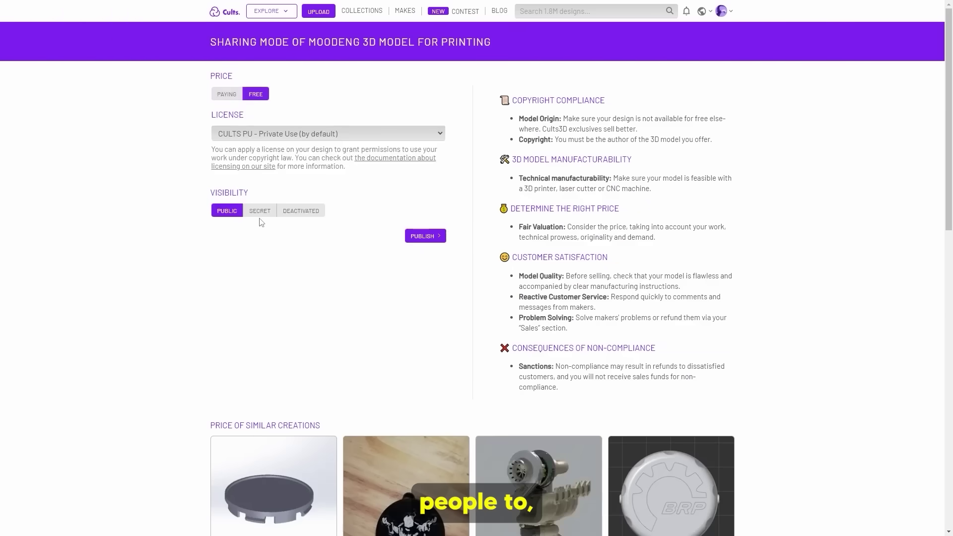
pyautogui.click(256, 212)
pyautogui.click(300, 210)
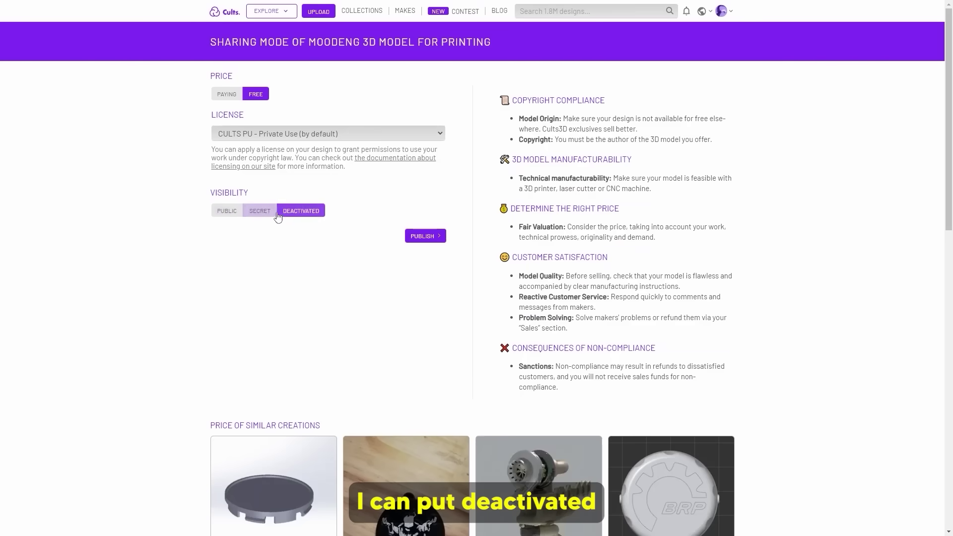
pyautogui.click(230, 211)
pyautogui.click(416, 241)
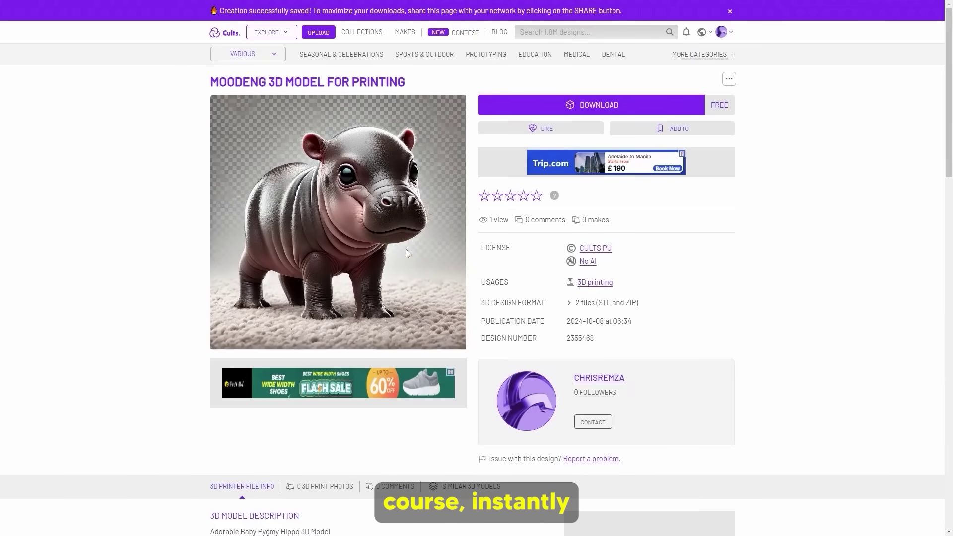
# Expand the '2 files (STL and ZIP)' list, point out the OBJ, and view the 3D preview.
pyautogui.click(576, 303)
pyautogui.click(561, 304)
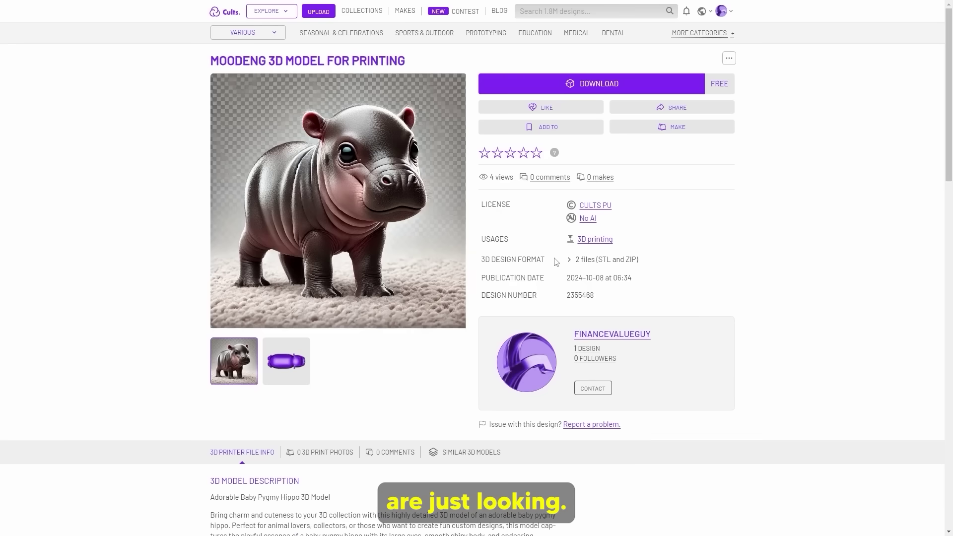
pyautogui.click(570, 262)
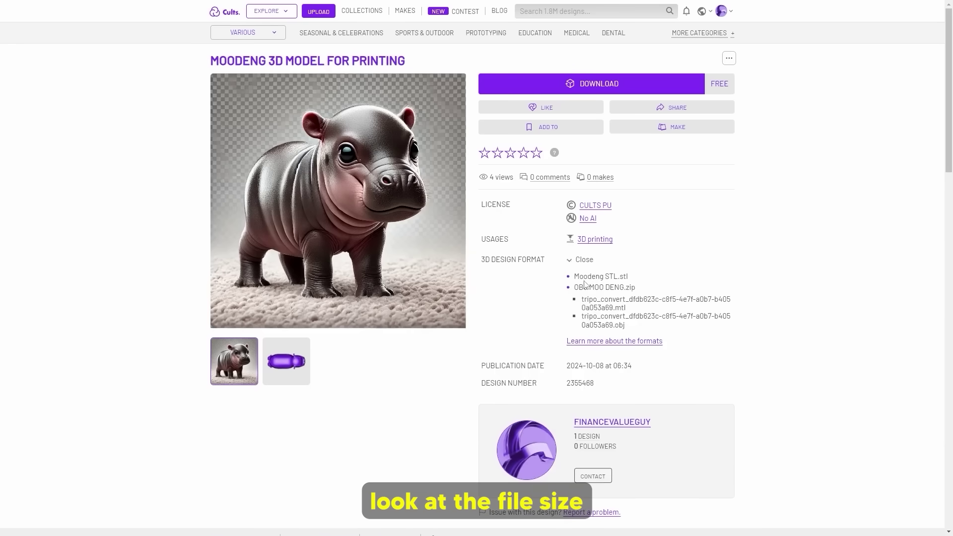
pyautogui.moveTo(573, 274); pyautogui.dragTo(636, 328)
pyautogui.click(597, 300)
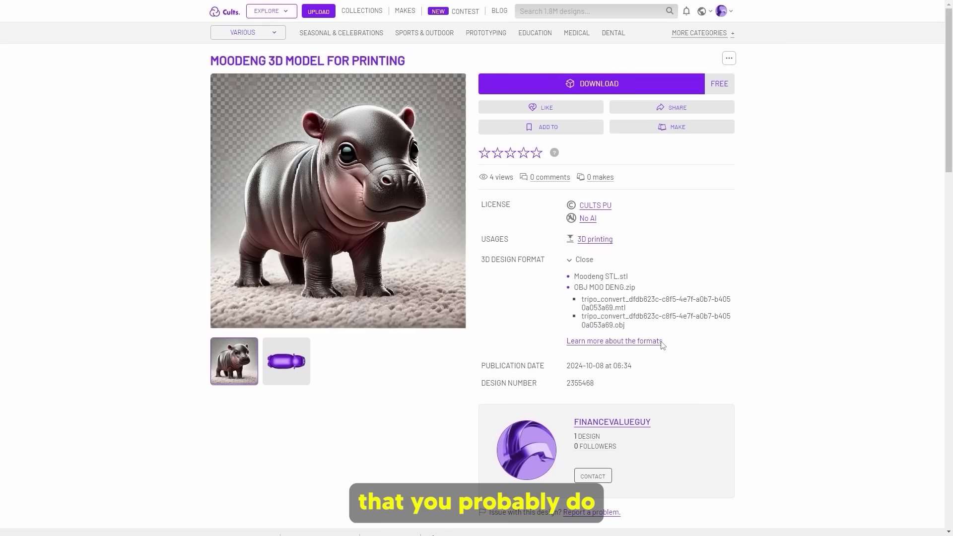
pyautogui.moveTo(721, 357); pyautogui.dragTo(636, 324)
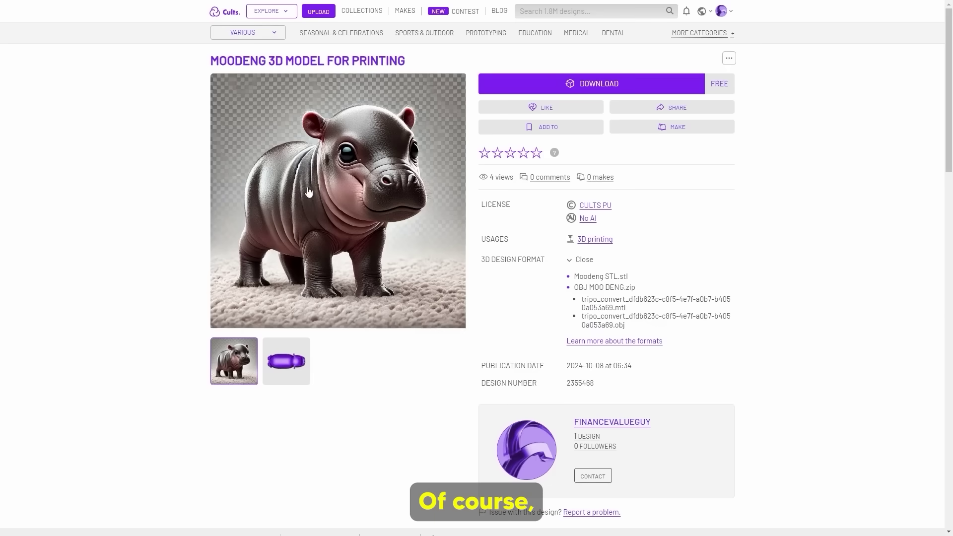
pyautogui.click(291, 357)
pyautogui.moveTo(440, 203); pyautogui.dragTo(432, 185)
# Orbit the hippo to its side and capture a screenshot of that view.
pyautogui.click(250, 361)
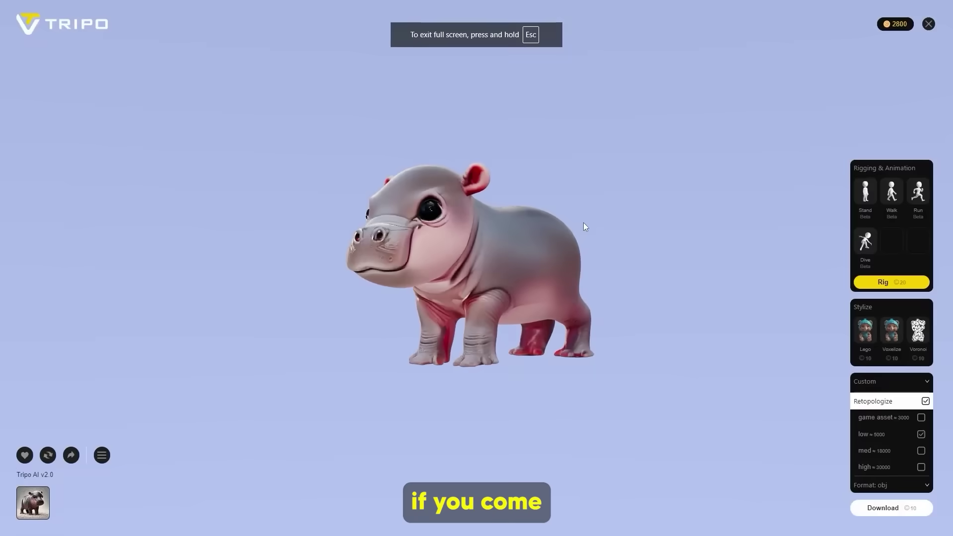
pyautogui.moveTo(582, 225); pyautogui.dragTo(501, 245)
pyautogui.press('Print')
pyautogui.moveTo(259, 122); pyautogui.dragTo(682, 359)
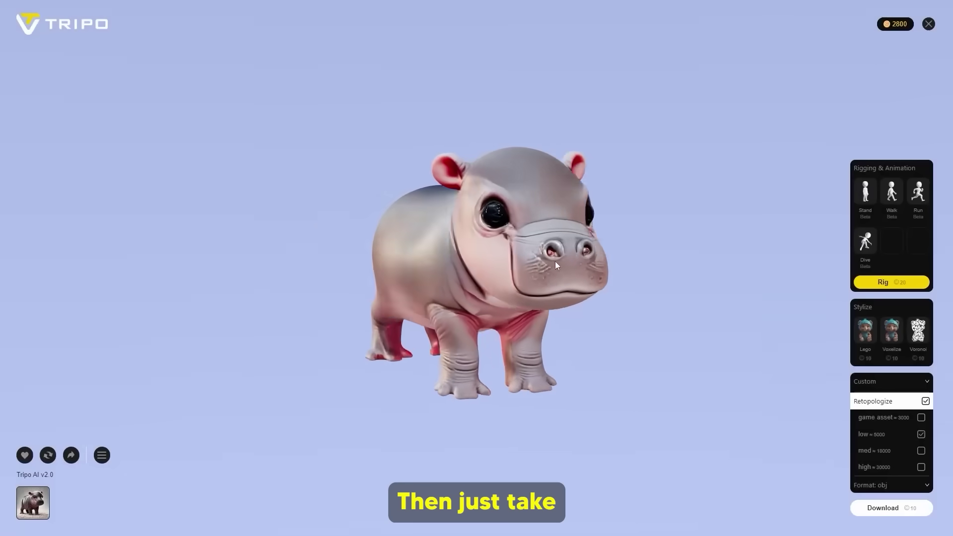
# Turn the hippo to its rear and capture a second screenshot of it.
pyautogui.moveTo(555, 261); pyautogui.dragTo(713, 255)
pyautogui.press('Print')
pyautogui.moveTo(274, 104); pyautogui.dragTo(768, 419)
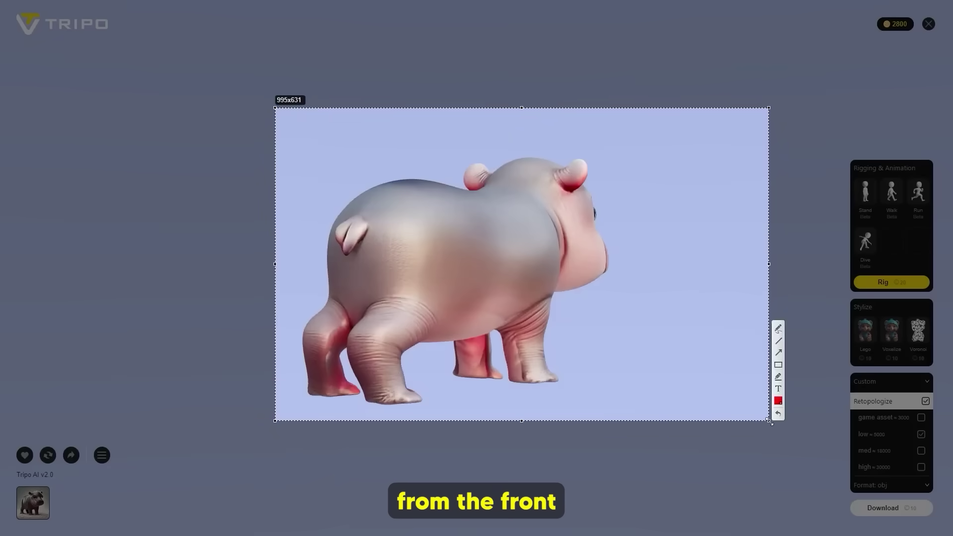
pyautogui.moveTo(497, 261); pyautogui.dragTo(466, 271)
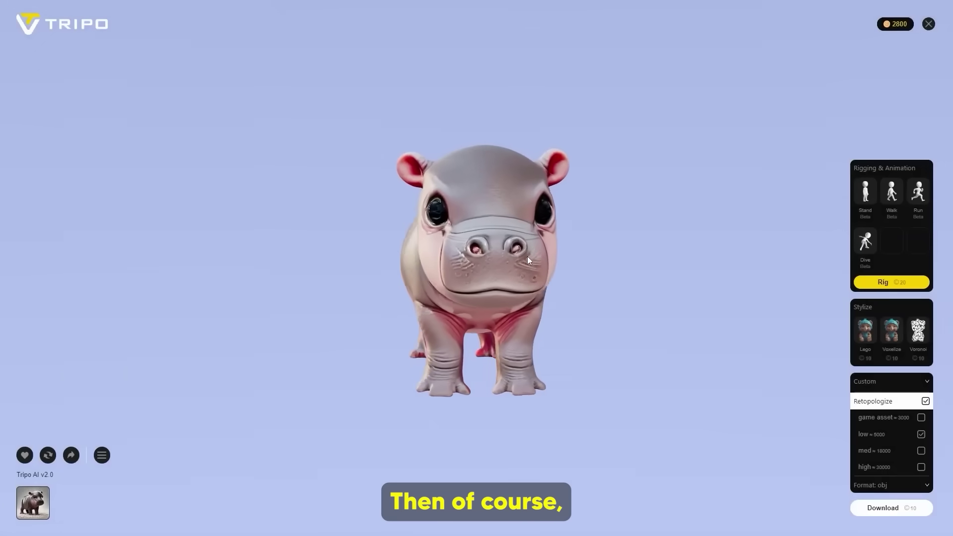
pyautogui.moveTo(530, 255); pyautogui.dragTo(522, 258)
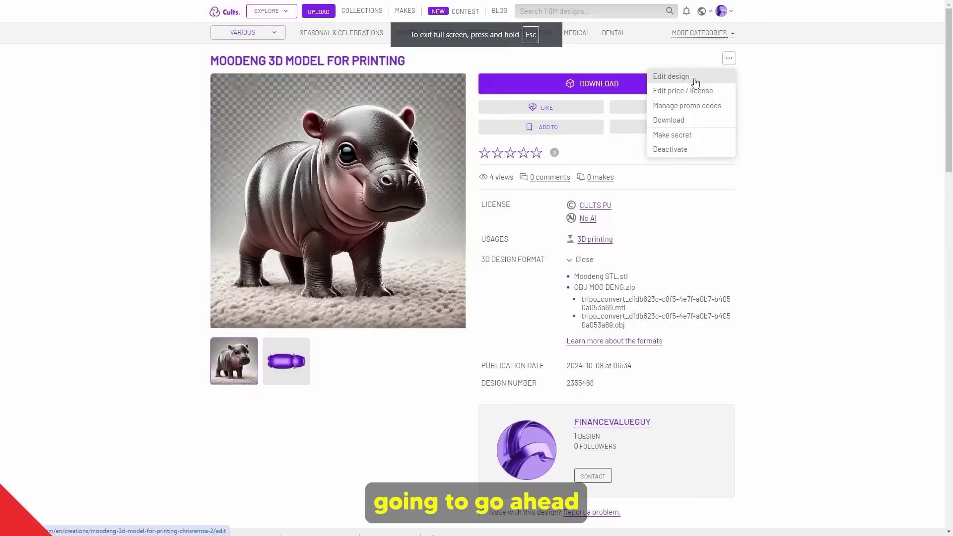
# Open the Moodeng design's edit form and scroll through its fields.
pyautogui.click(729, 91)
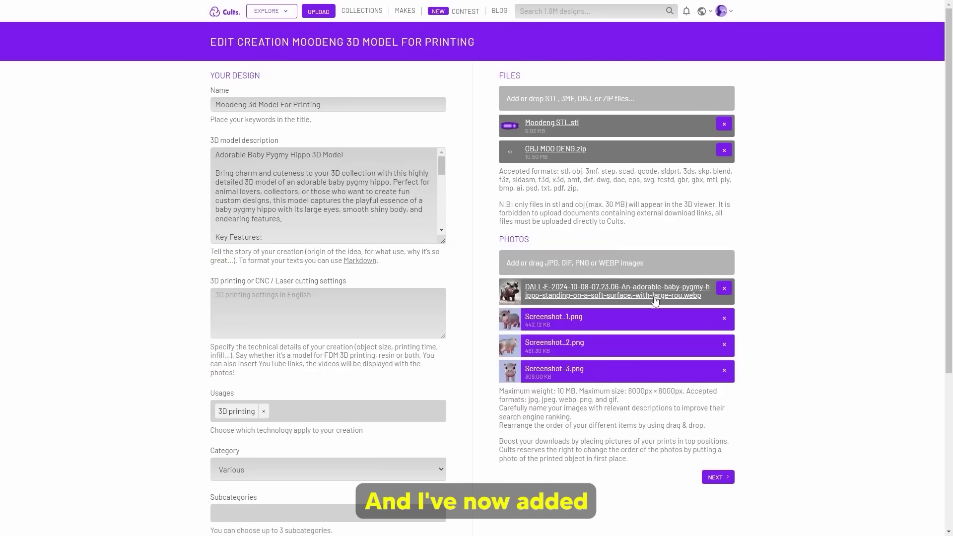
pyautogui.scroll(-2, 645, 323)
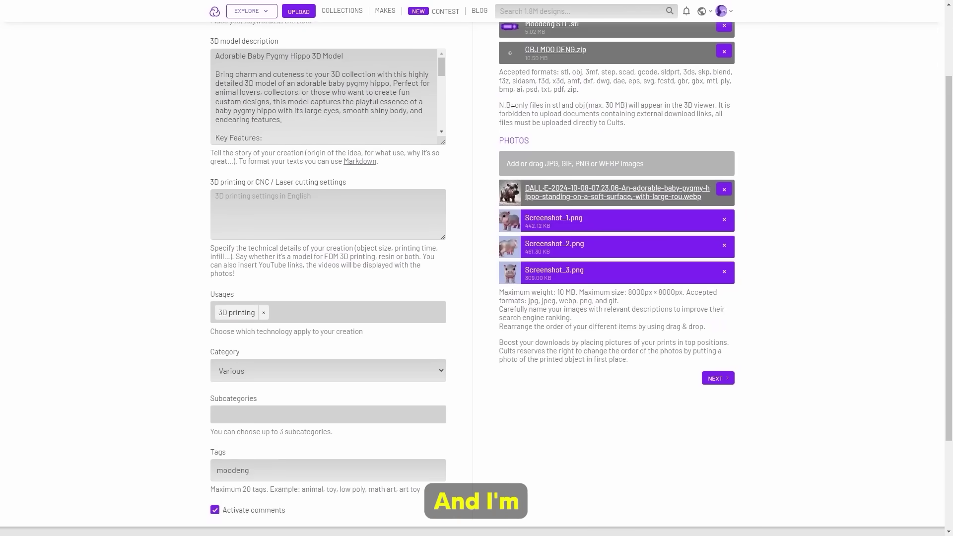
pyautogui.scroll(2, 451, 131)
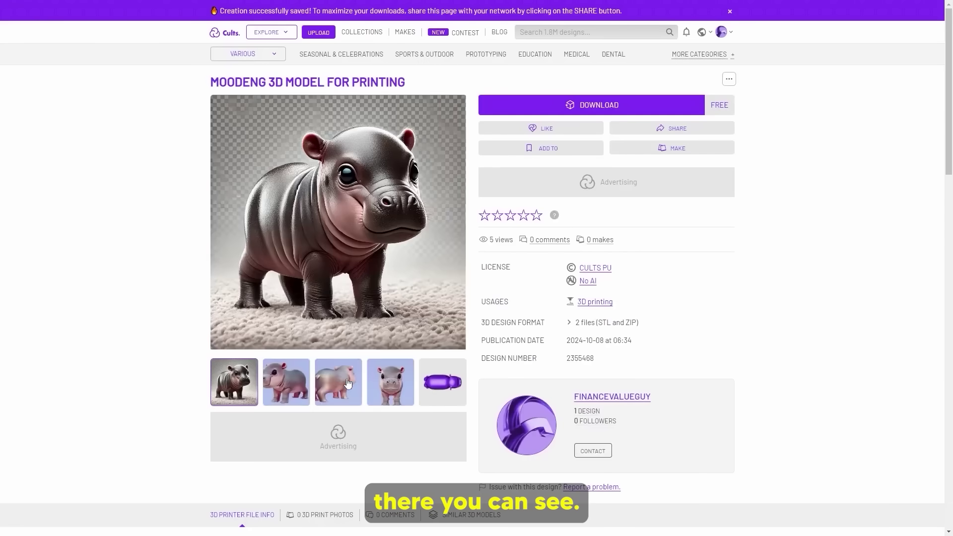
pyautogui.click(347, 383)
pyautogui.click(285, 382)
pyautogui.click(390, 382)
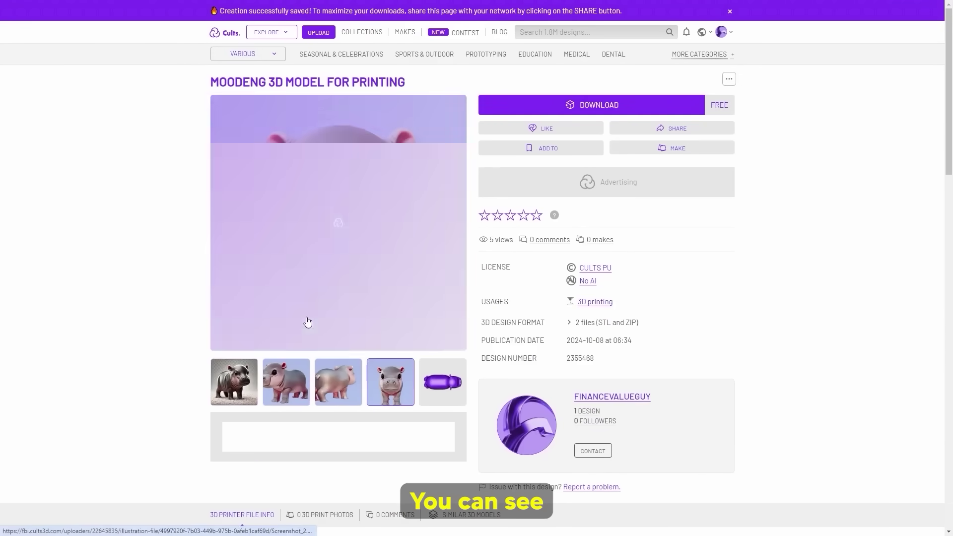
pyautogui.click(338, 382)
pyautogui.click(268, 370)
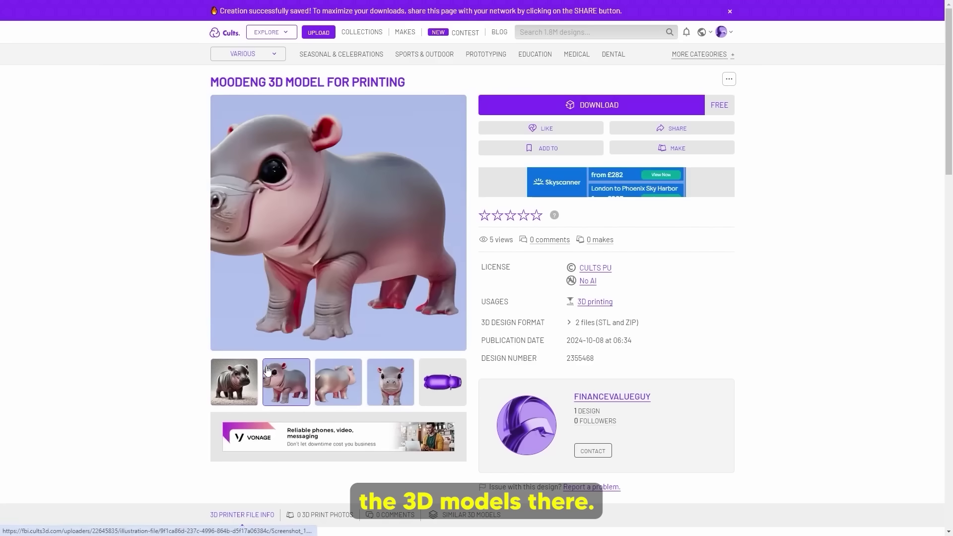
pyautogui.click(446, 387)
pyautogui.click(233, 382)
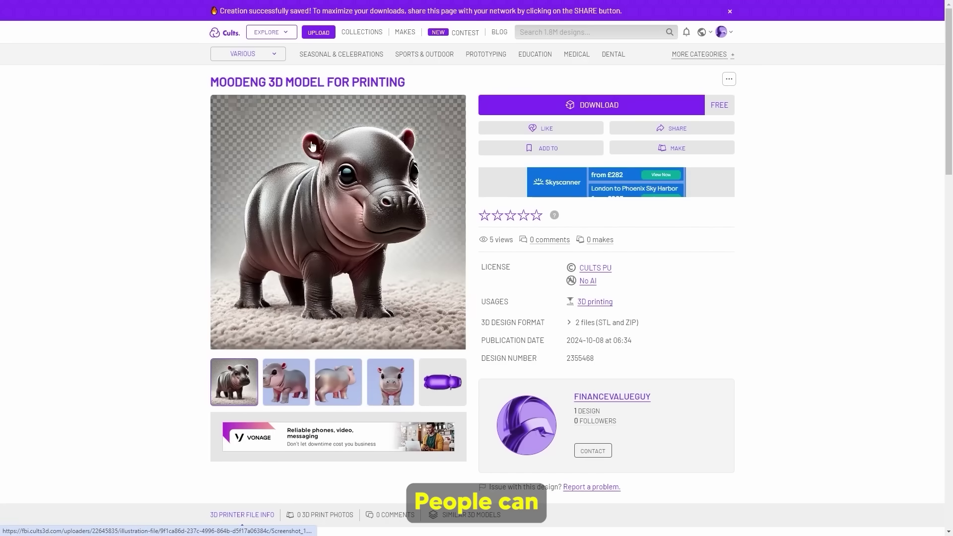
pyautogui.scroll(-2, 409, 155)
pyautogui.scroll(1, 476, 141)
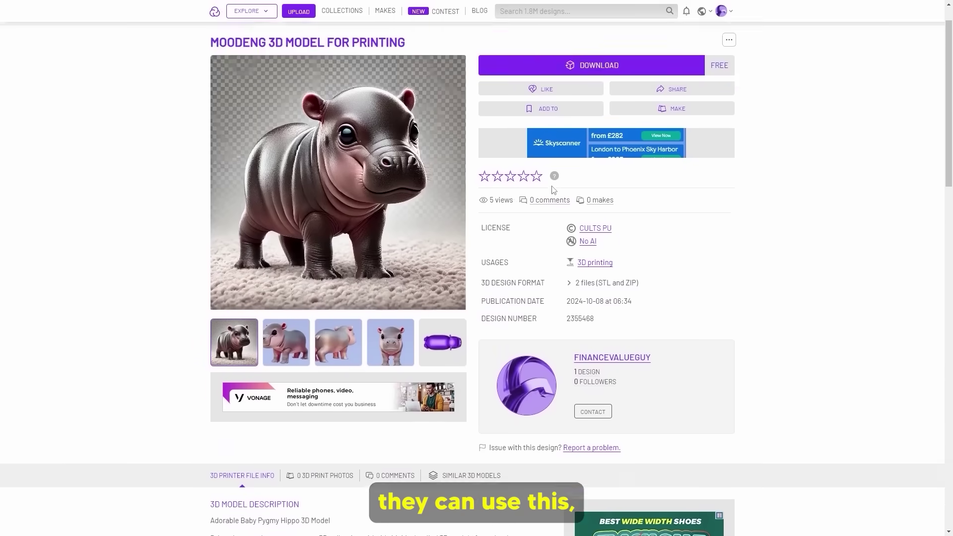
pyautogui.scroll(-3, 542, 186)
pyautogui.scroll(-5, 541, 186)
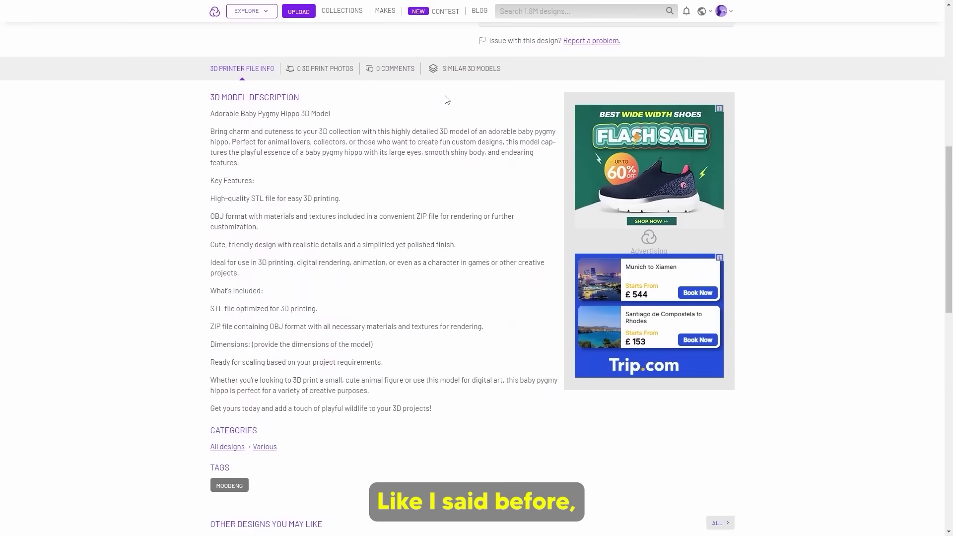
pyautogui.scroll(-4, 419, 193)
pyautogui.scroll(1, 419, 194)
pyautogui.scroll(-7, 237, 205)
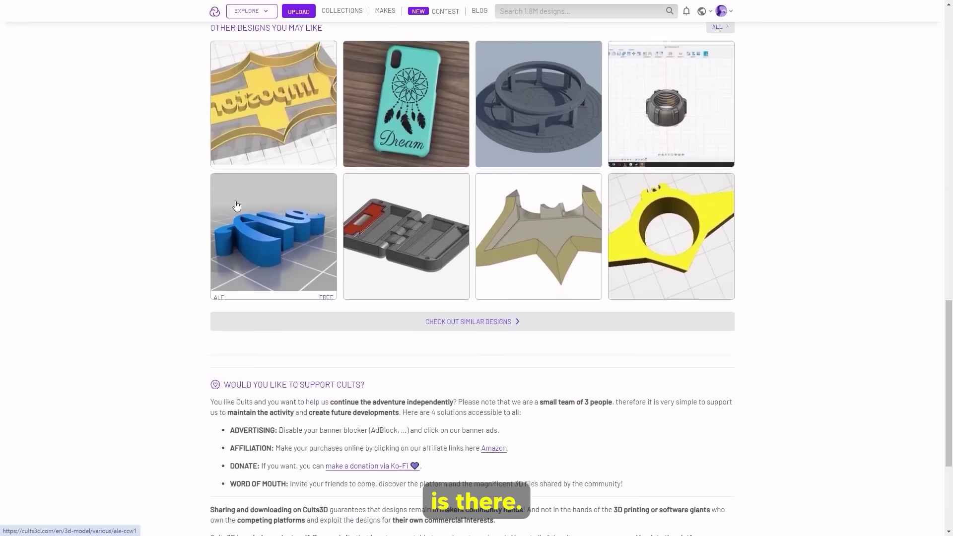
pyautogui.scroll(2, 237, 205)
pyautogui.scroll(-4, 236, 206)
pyautogui.scroll(7, 173, 146)
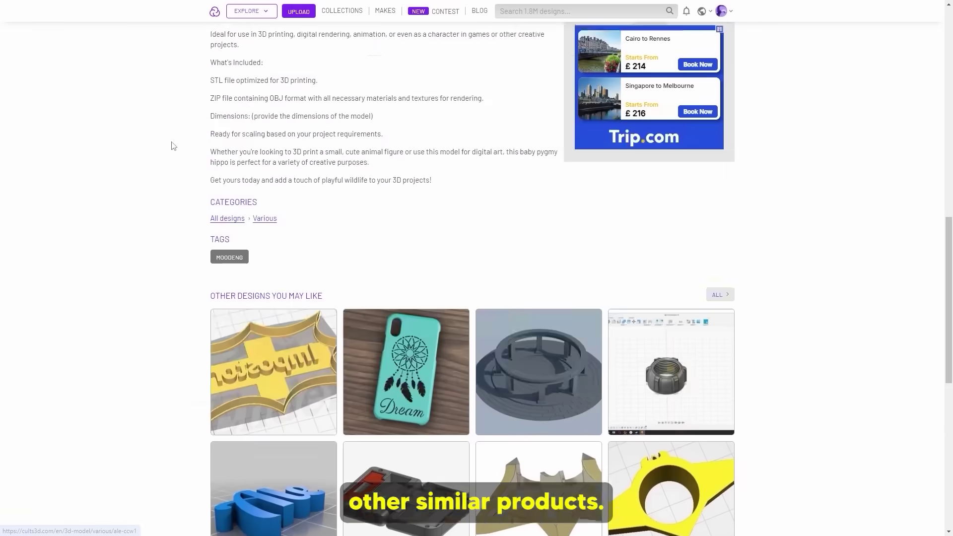
pyautogui.scroll(12, 174, 146)
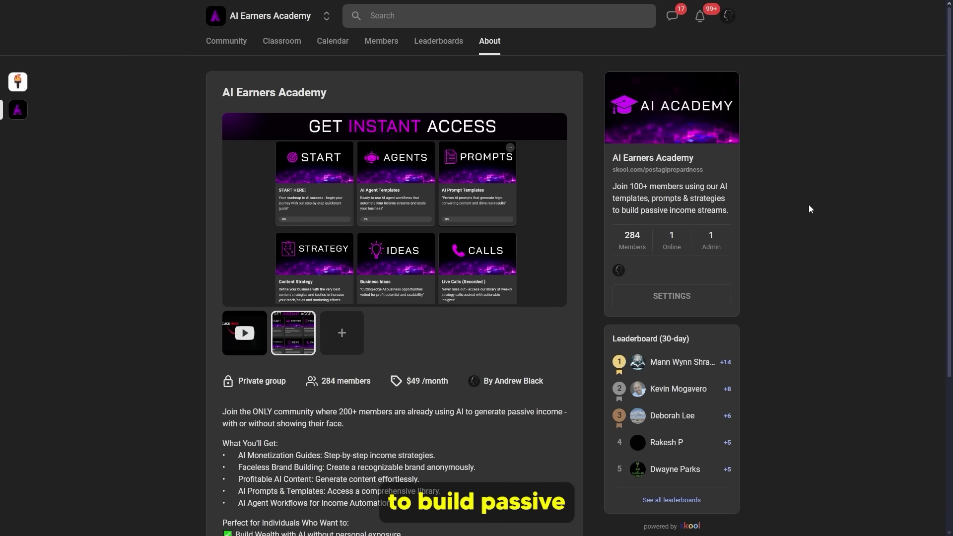
# Open the AI Earners Academy community in a new Skool tab.
pyautogui.middleClick(846, 105)
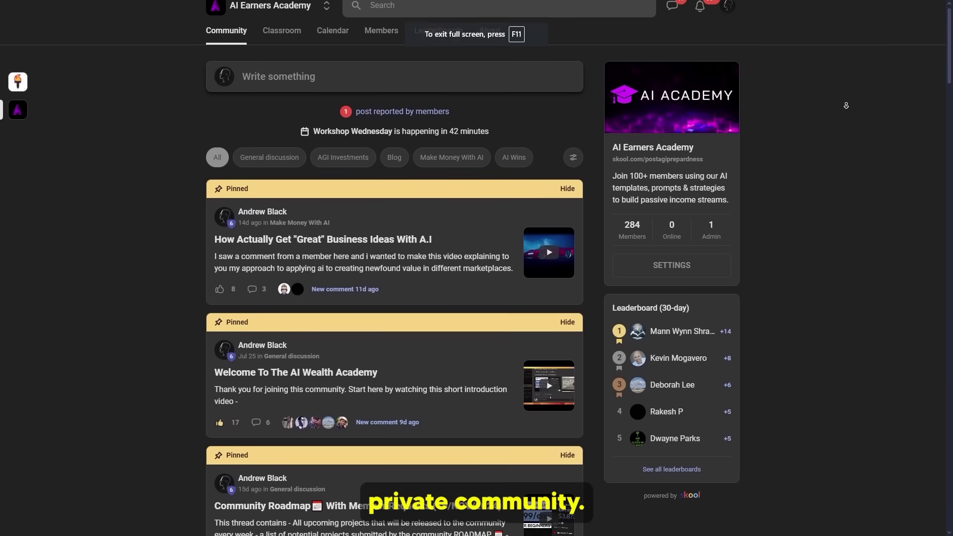